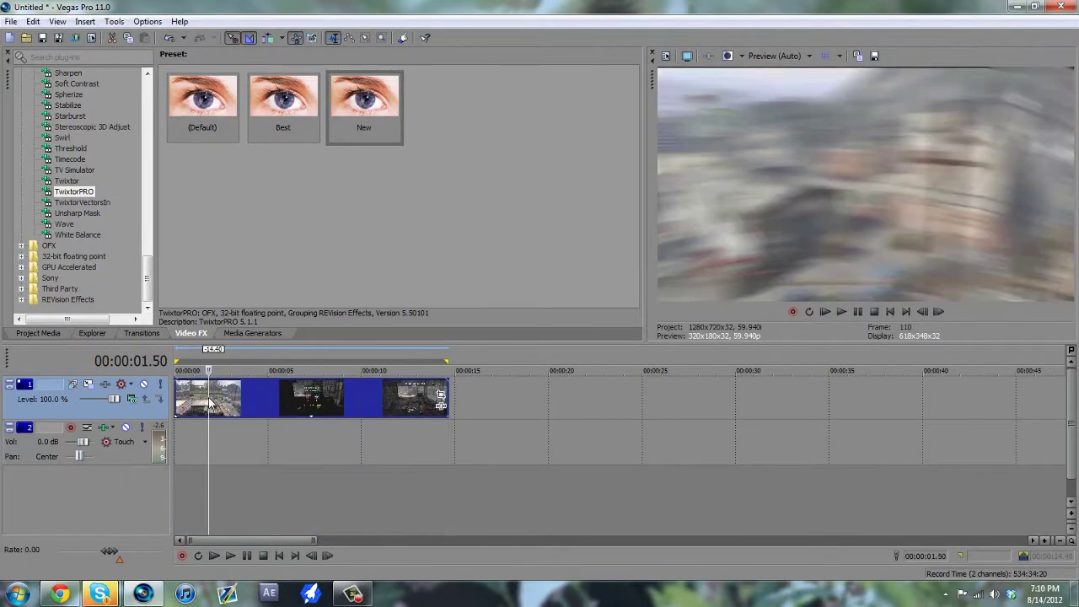
- Move the playhead back to the killcam clip's start, around 00:00:00.36
left_click(193, 405)
key("j")
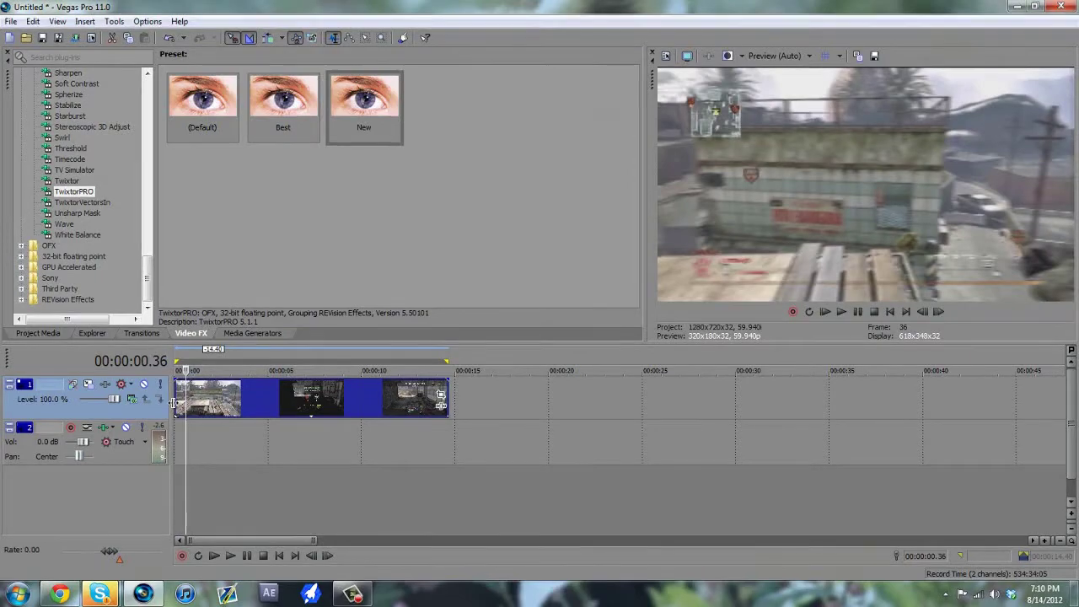
- Keep resampling disabled and uncheck Maintain aspect ratio in the clip's properties, then open Project Properties
right_click(194, 403)
left_click(237, 388)
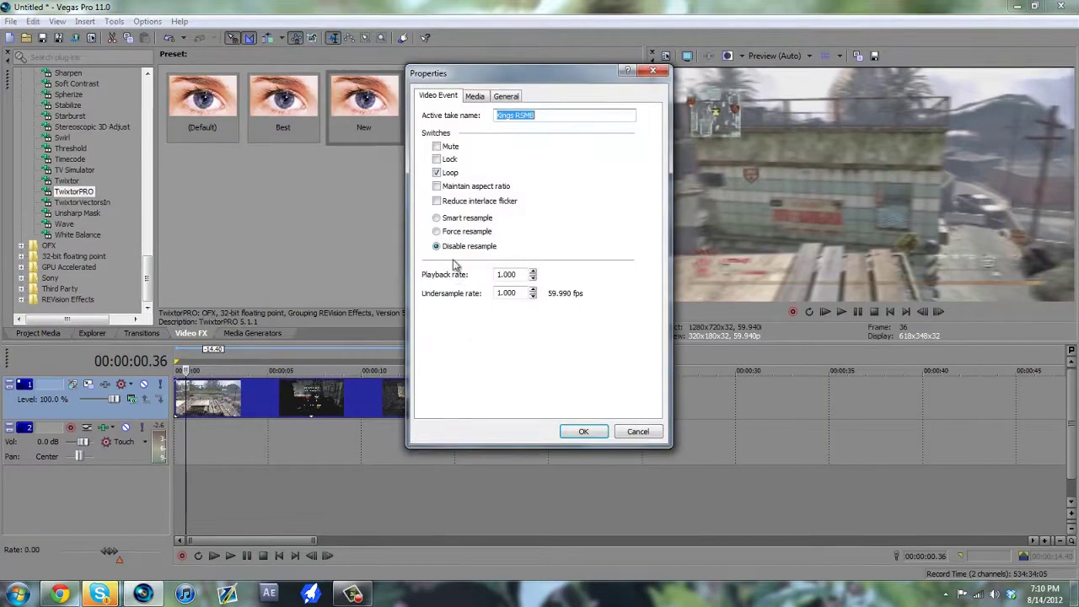
left_click(462, 251)
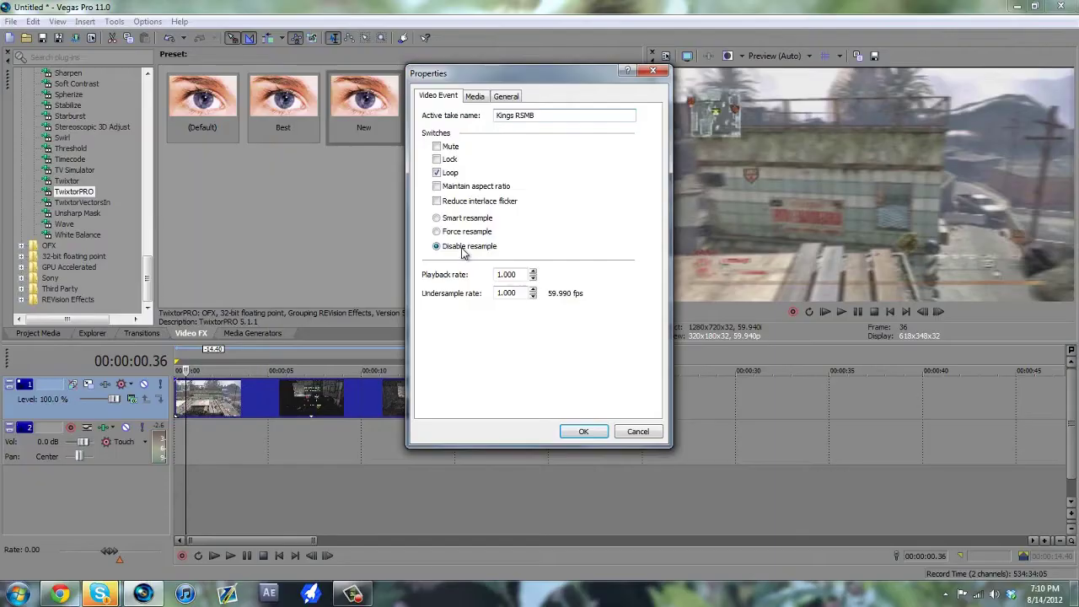
left_click(436, 186)
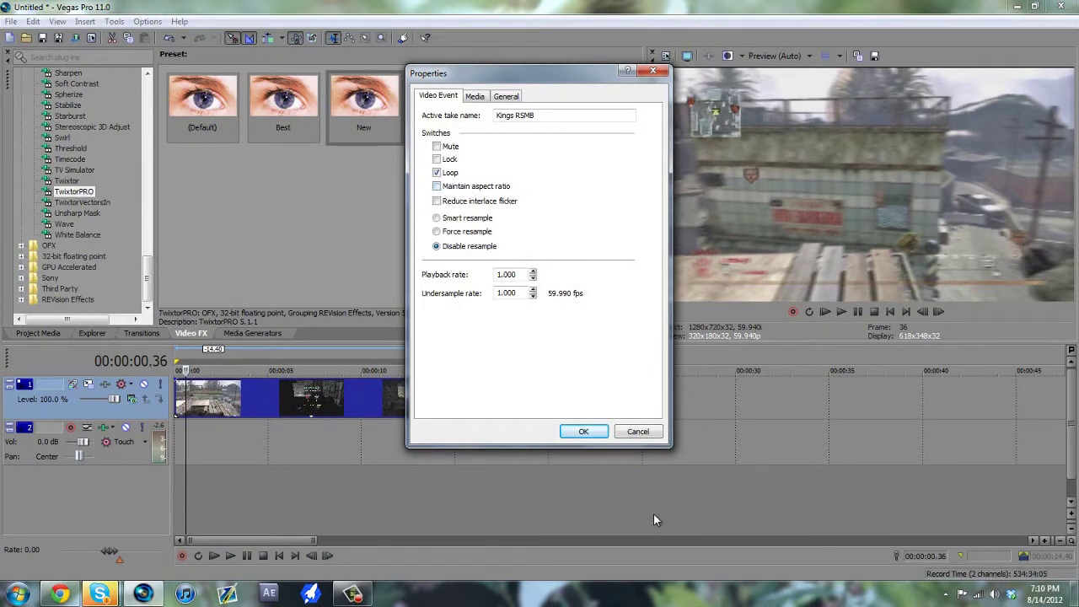
left_click(605, 432)
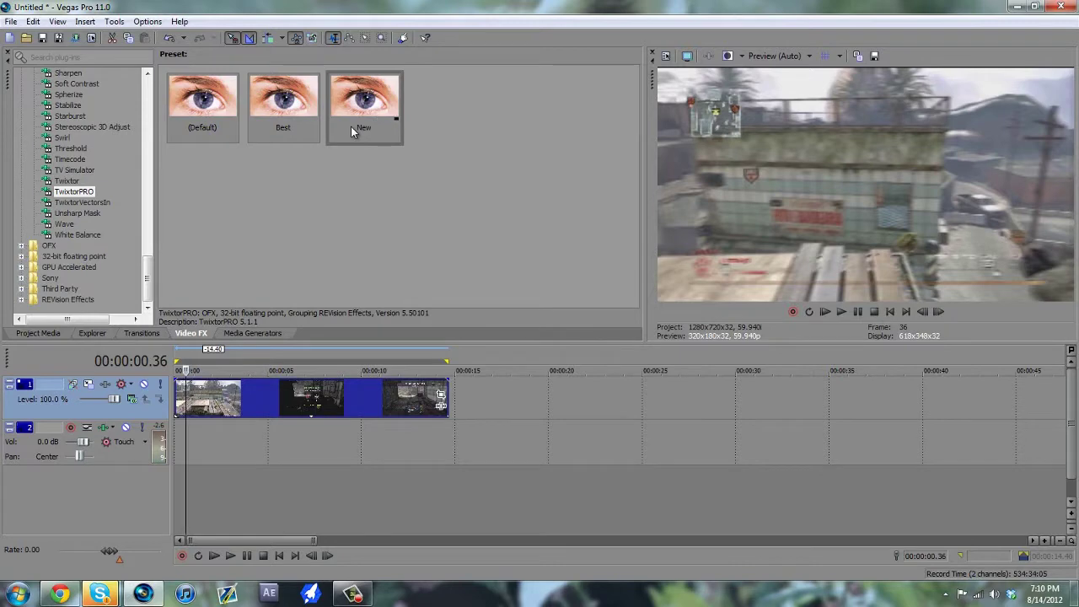
left_click(666, 56)
- Check the 1280x720, 59.940 fps project with 8-bit pixel format, then cancel unchanged
left_click(470, 125)
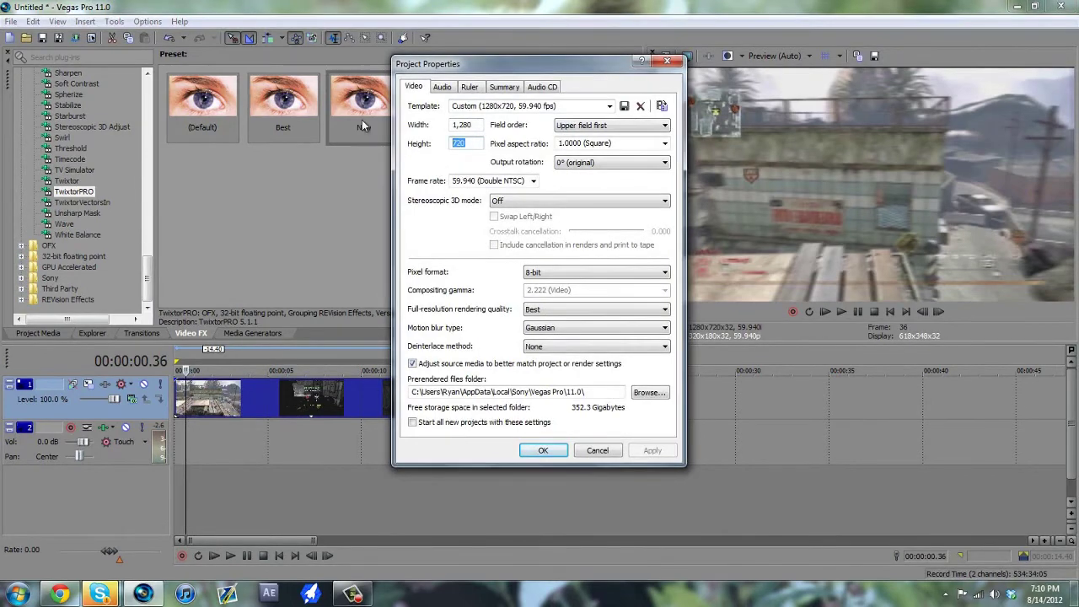
left_click_drag(488, 73, 520, 196)
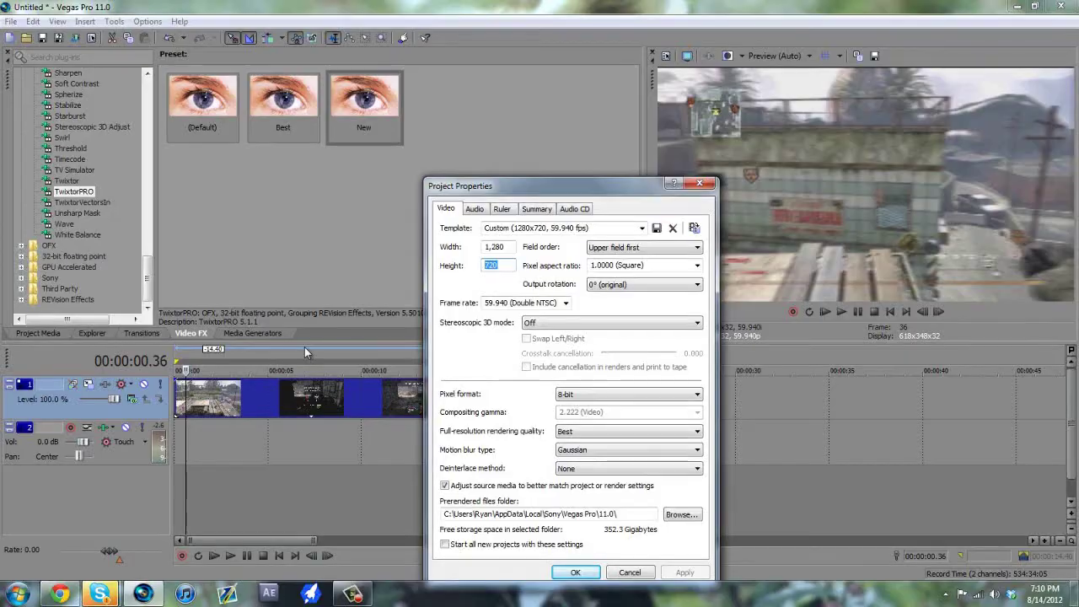
left_click_drag(520, 195, 514, 170)
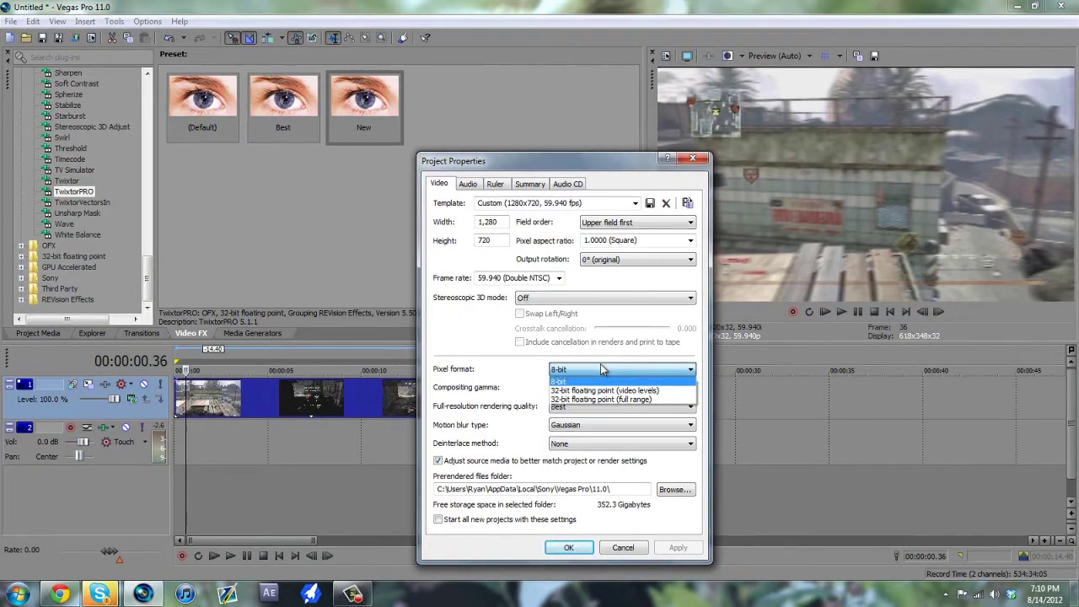
left_click(601, 370)
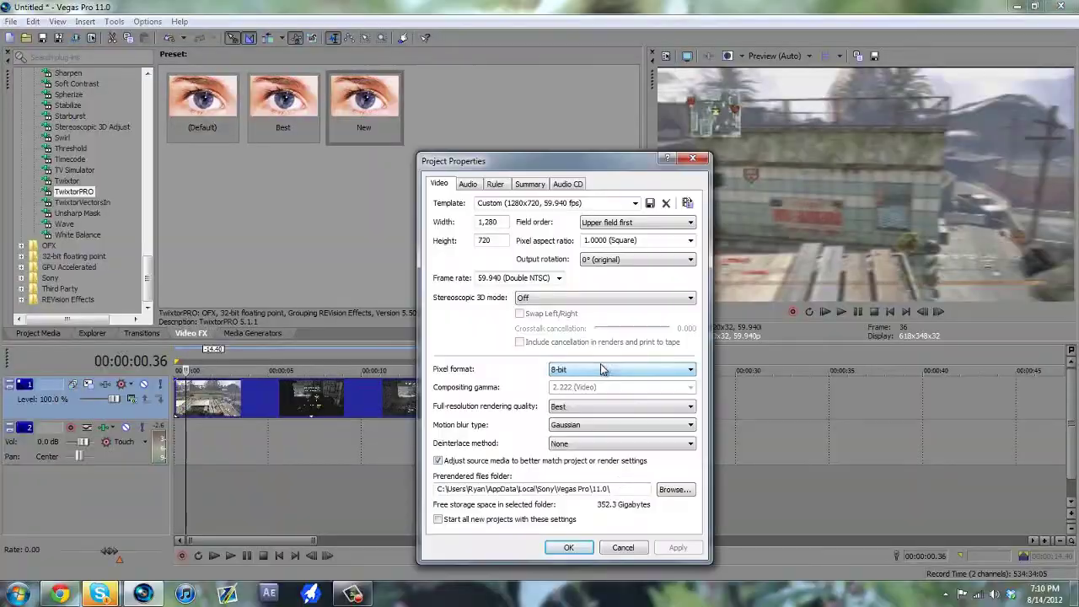
left_click(624, 548)
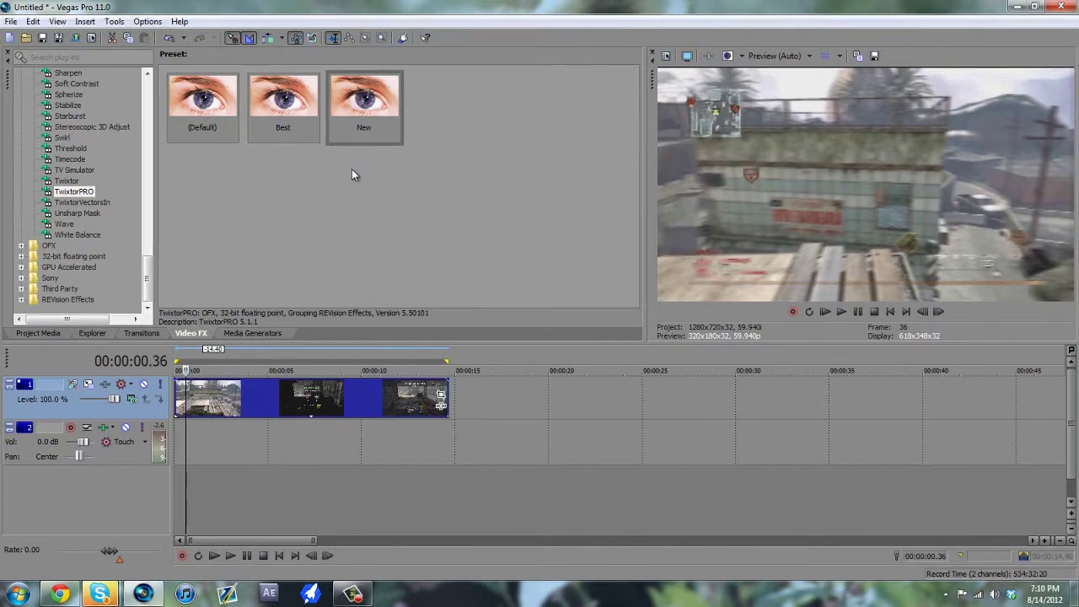
left_click_drag(360, 127, 348, 162)
left_click_drag(286, 386, 285, 384)
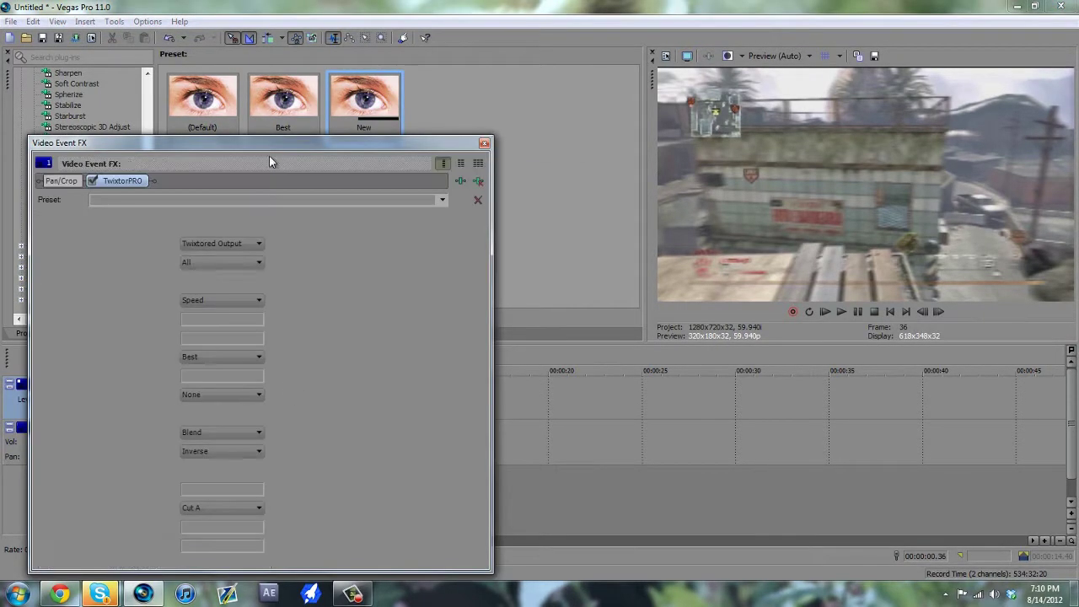
left_click_drag(272, 141, 364, 143)
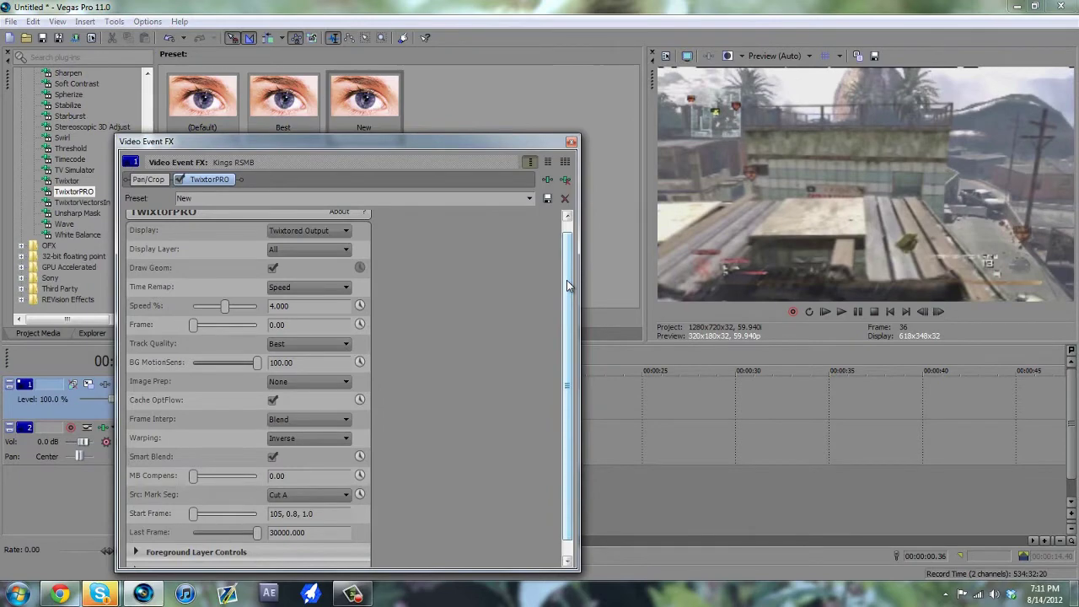
left_click(565, 178)
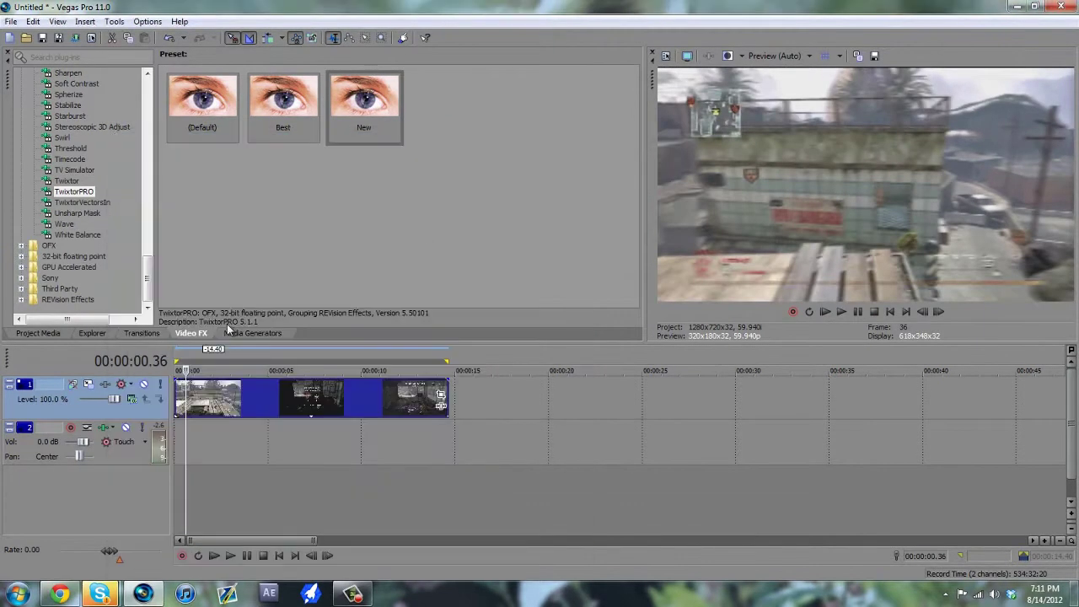
left_click(338, 403)
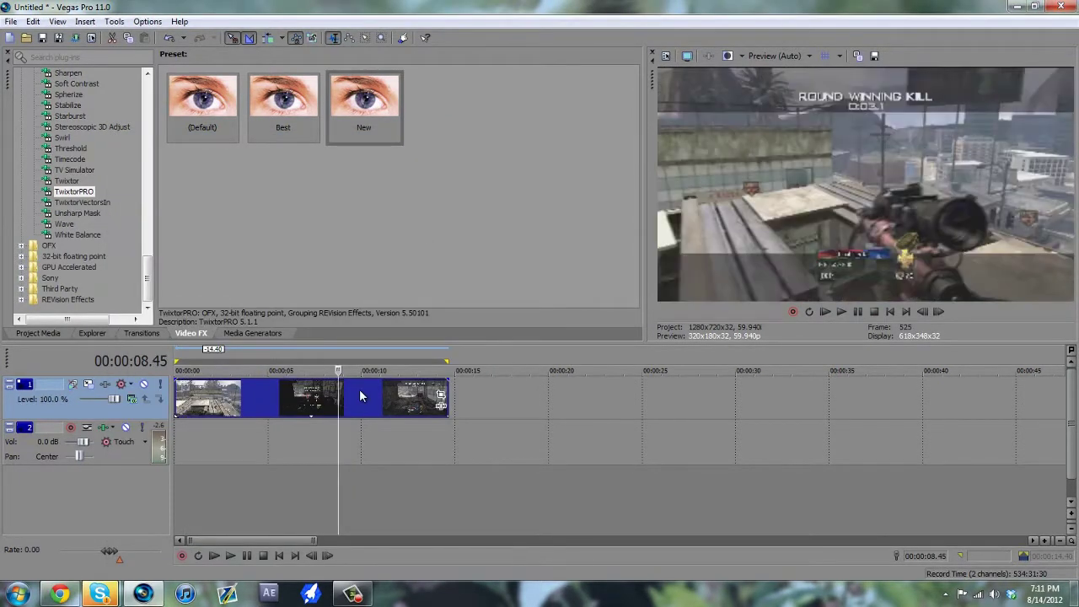
key("space")
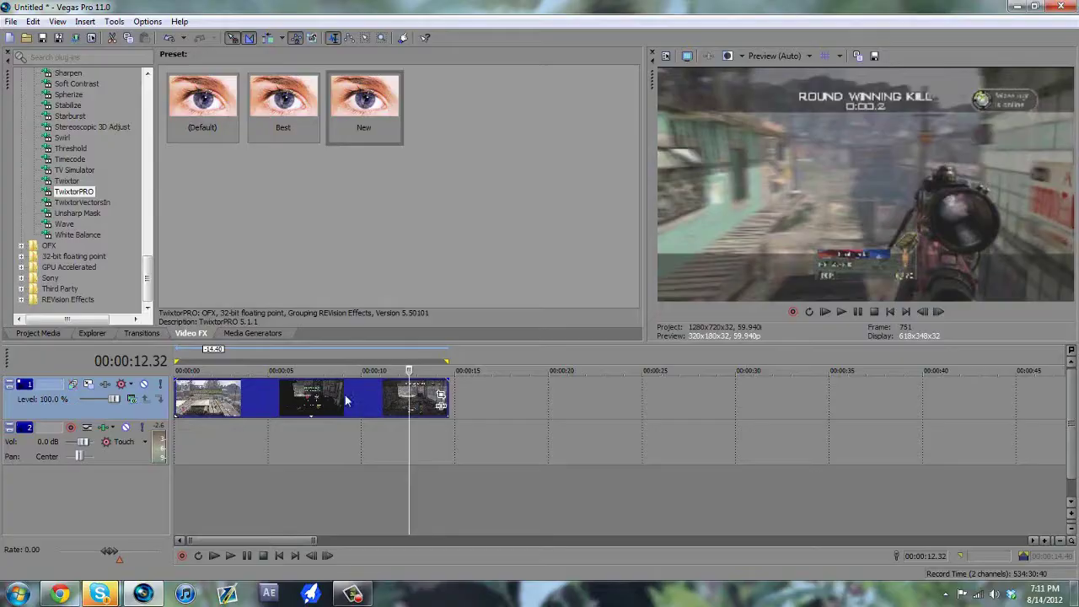
left_click(240, 396)
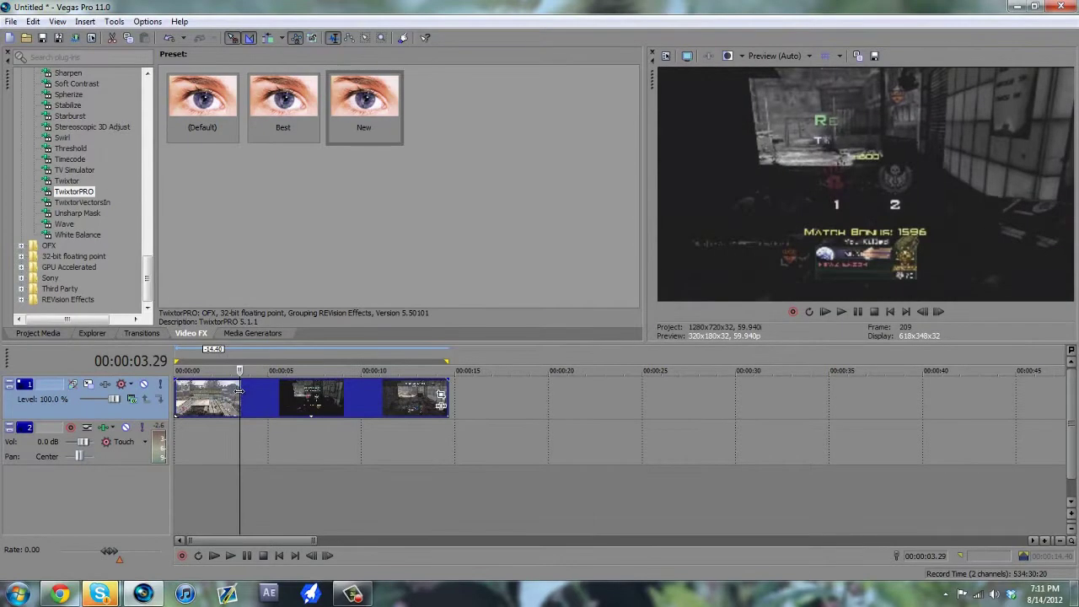
key("j")
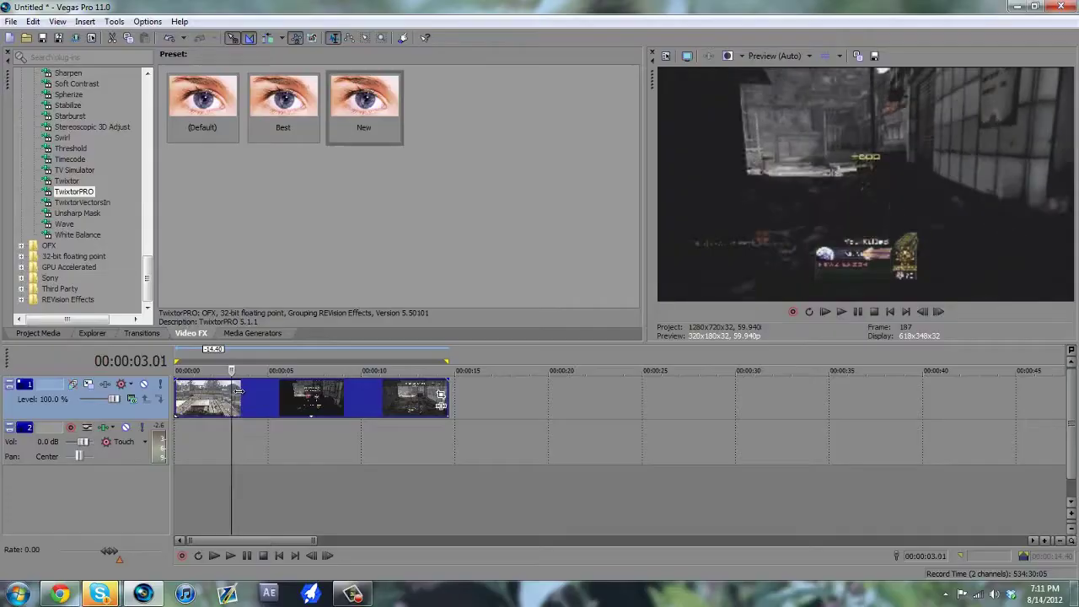
key("l")
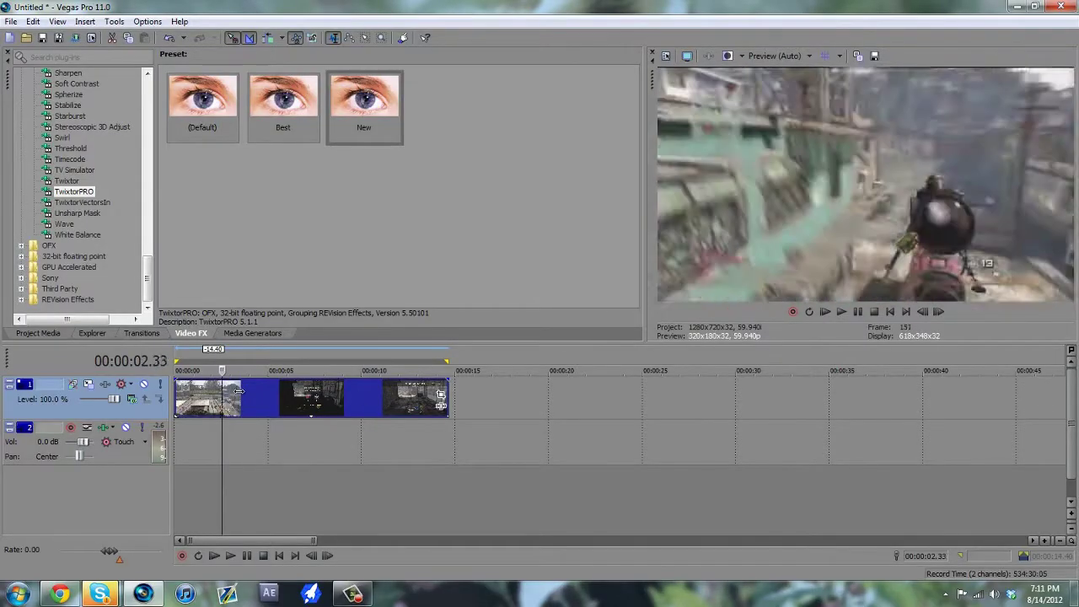
key("j")
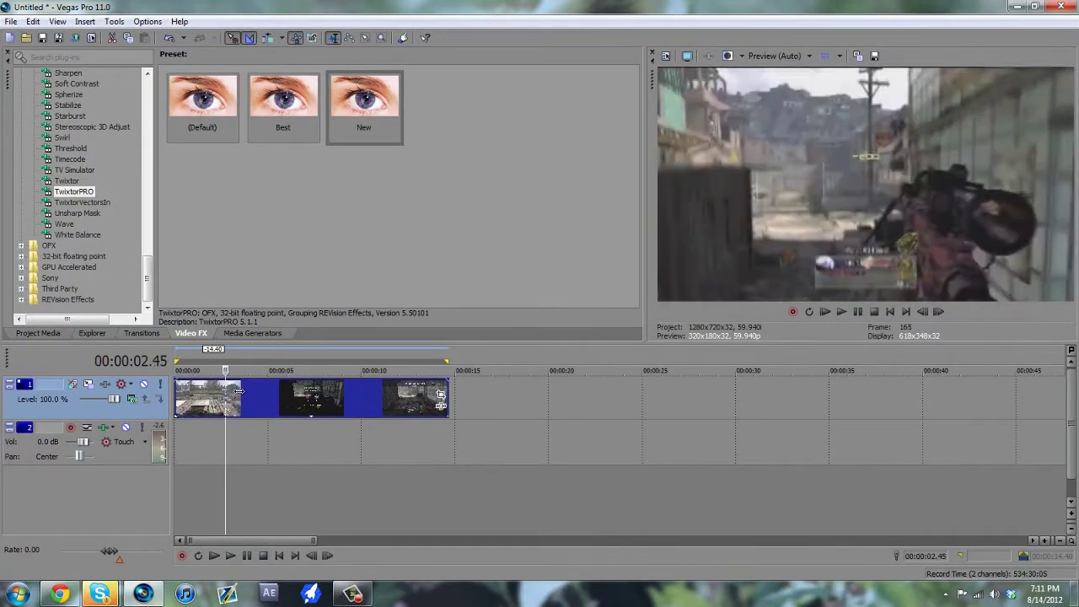
- Play and step frame by frame from 00:00:11.39 to the kill frame at 00:00:12.41
left_click(391, 392)
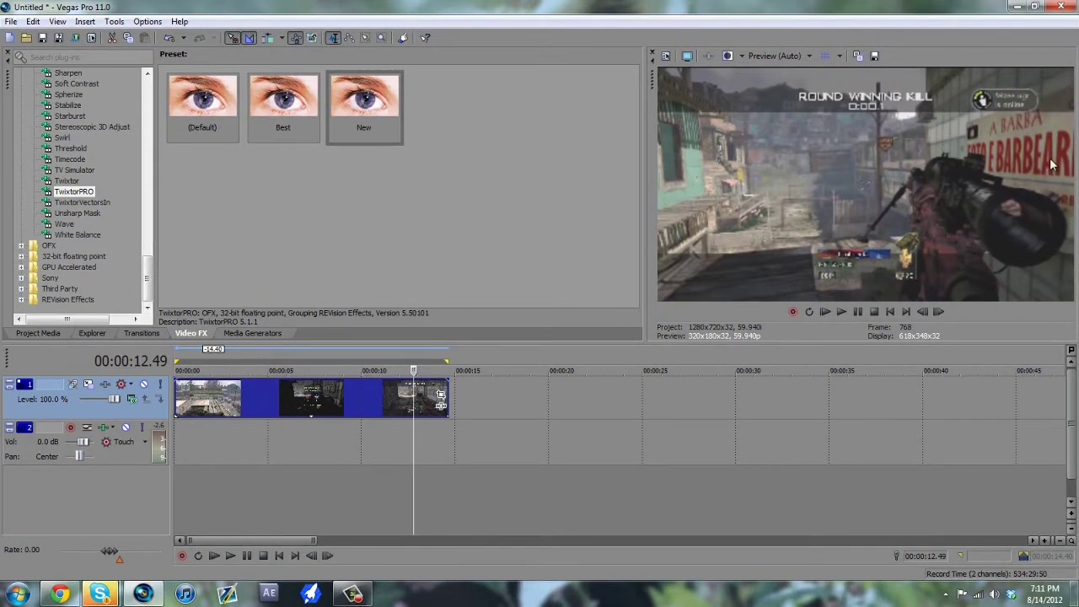
key("space")
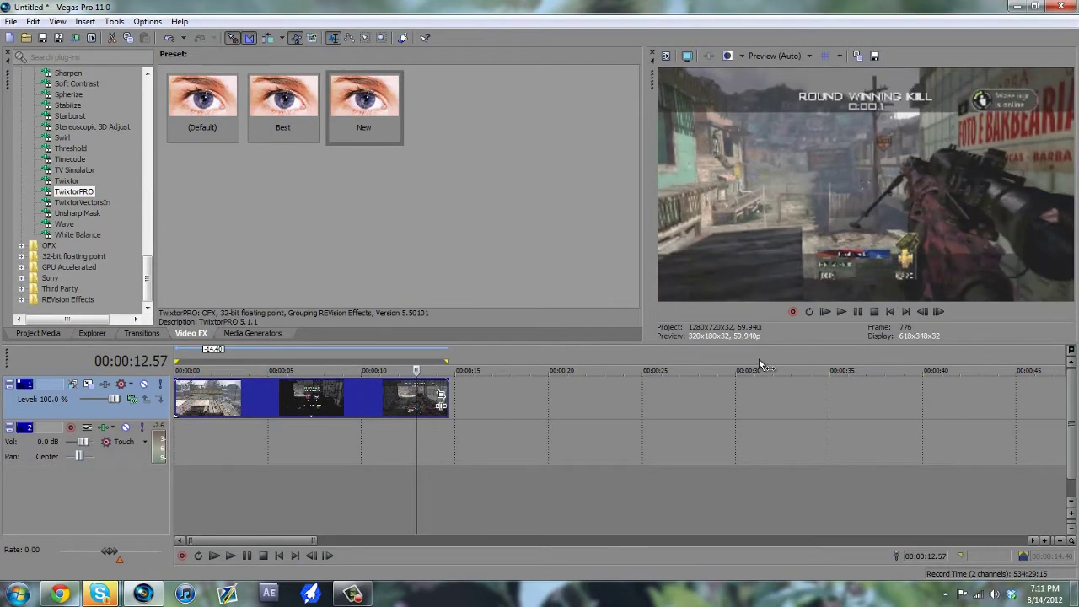
key("space")
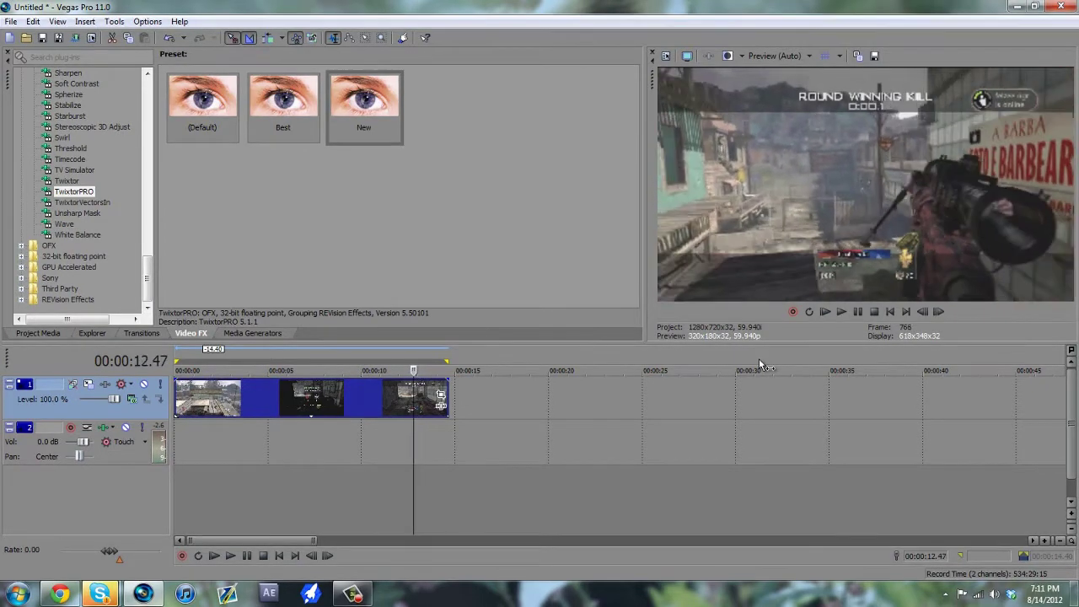
key("Left")
key("Right")
key("Right")
key("Right")
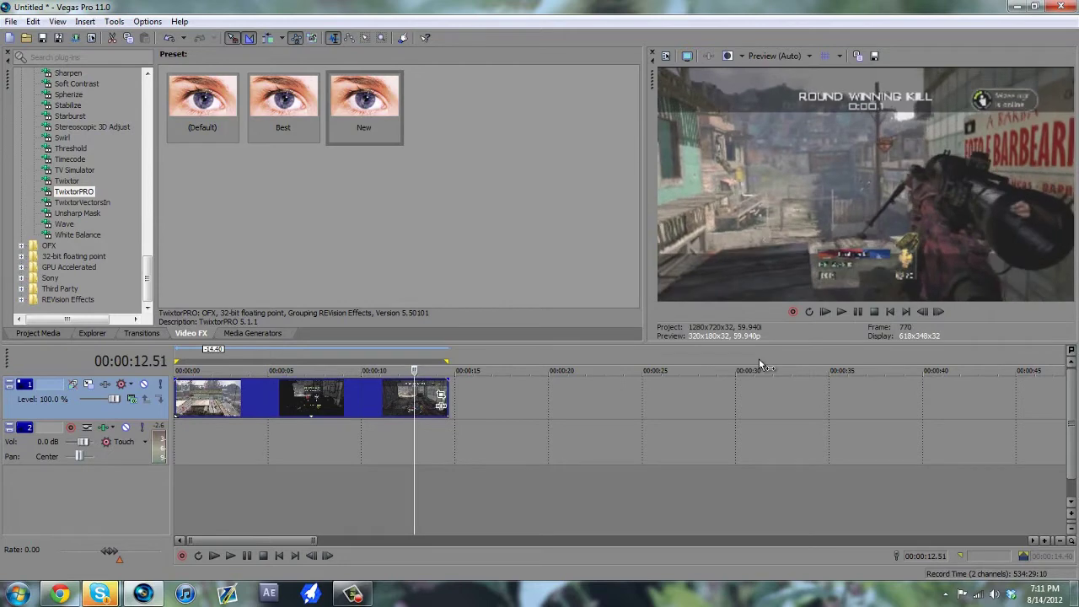
key("Right")
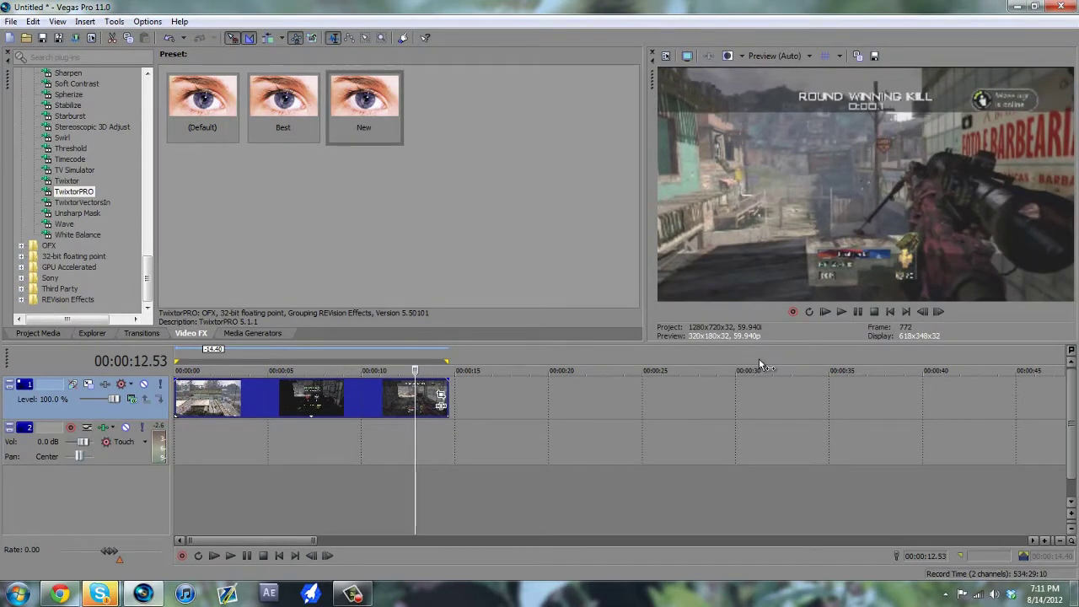
key("Left")
key("Left")
key("Left")
key("Left")
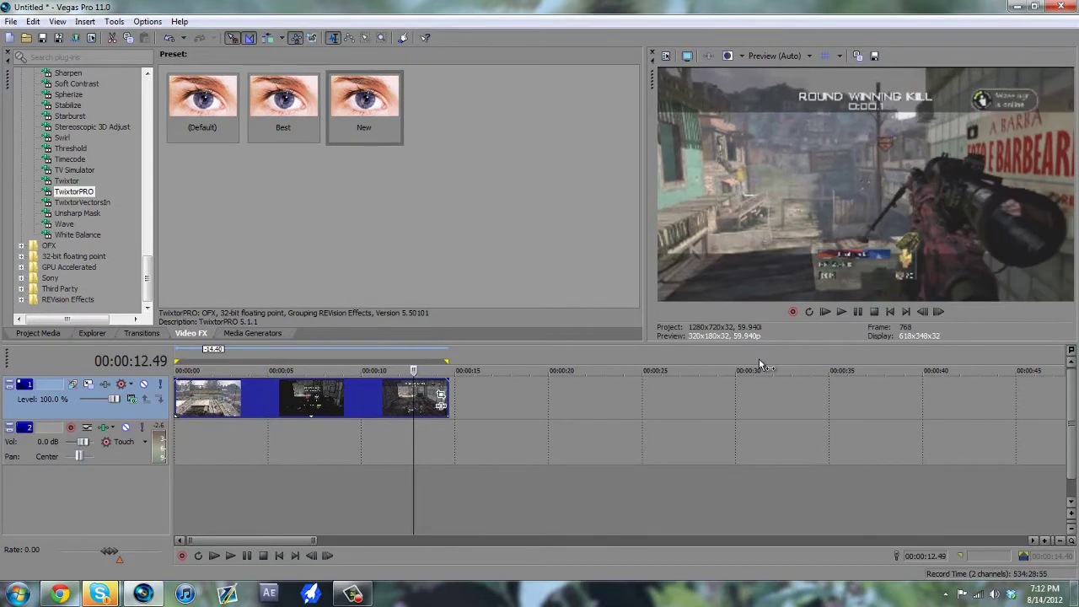
key("Left")
key("Left")
key("Left")
key("Left")
key("Left")
key("Left")
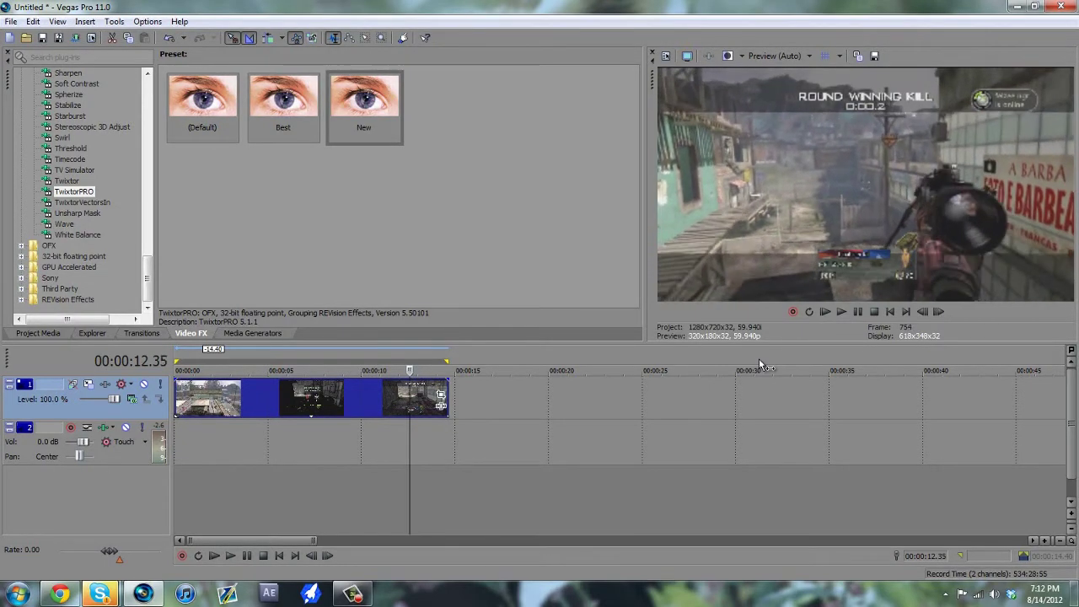
key("Right")
key("Right")
key("Right")
key("Right")
key("Right")
key("Right")
key("Right")
key("Right")
key("Right")
key("Right")
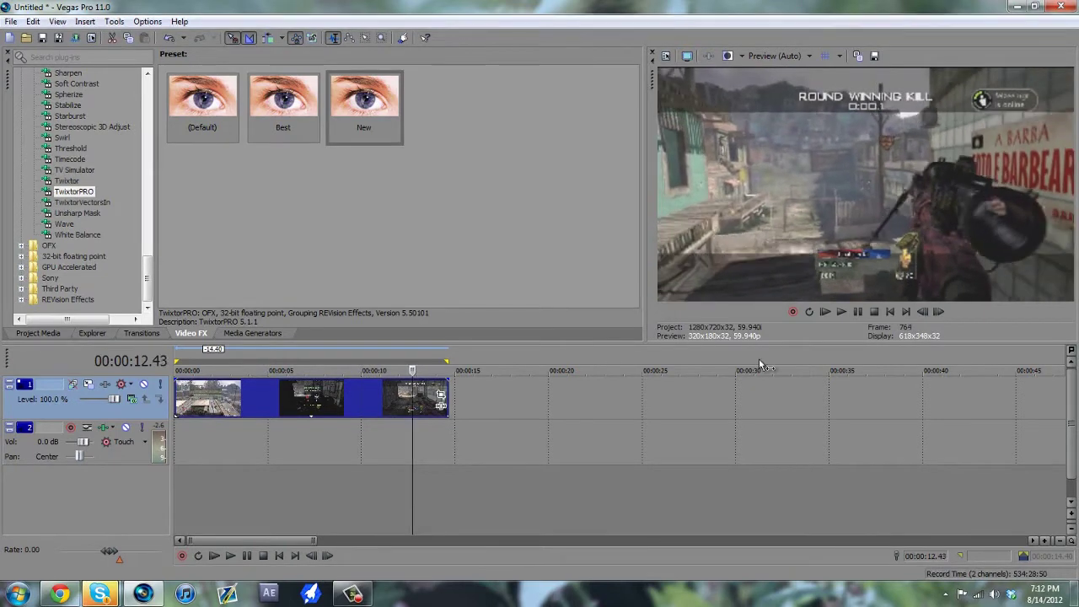
key("Left")
key("Left")
key("Left")
key("Left")
key("Left")
key("Left")
key("Left")
key("Left")
key("Left")
key("Left")
key("Left")
key("Left")
key("j")
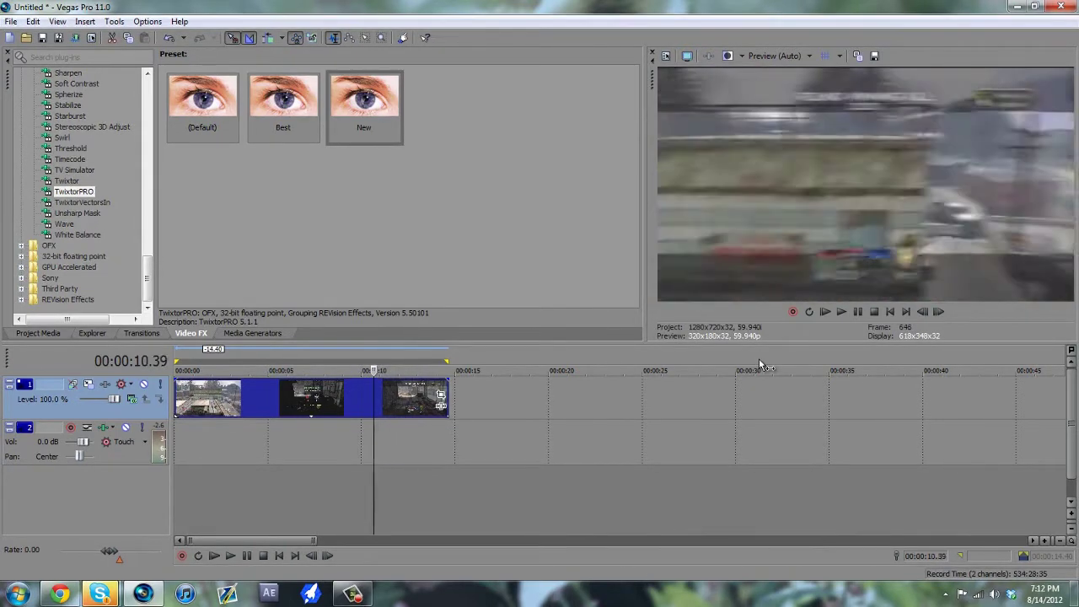
key("l")
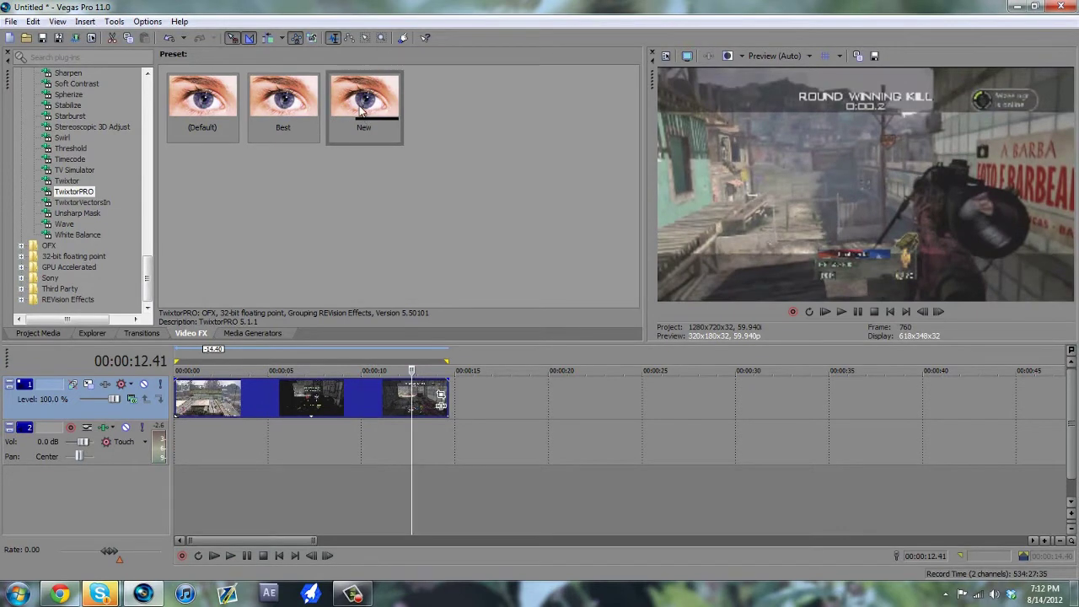
- Apply the New TwixtorPRO preset to the clip with Speed % set to 100
left_click_drag(361, 106, 363, 386)
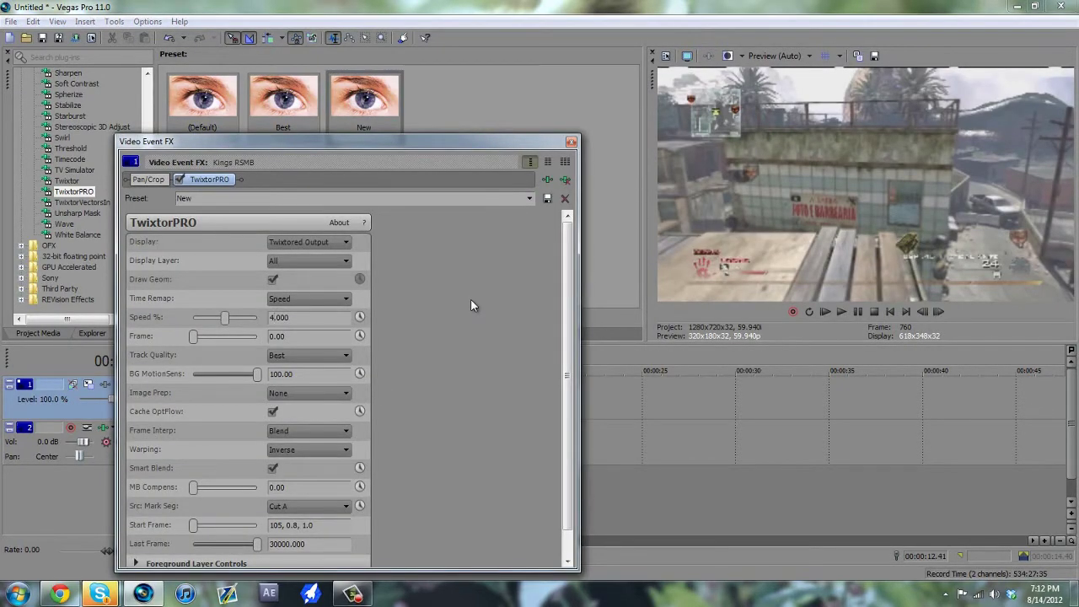
key("Return")
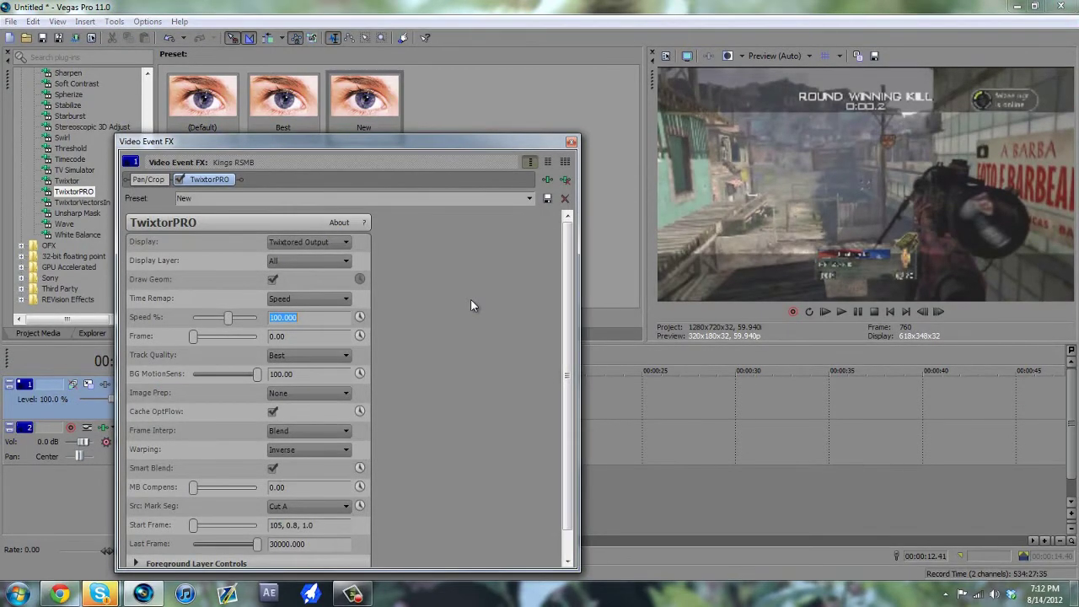
left_click(571, 142)
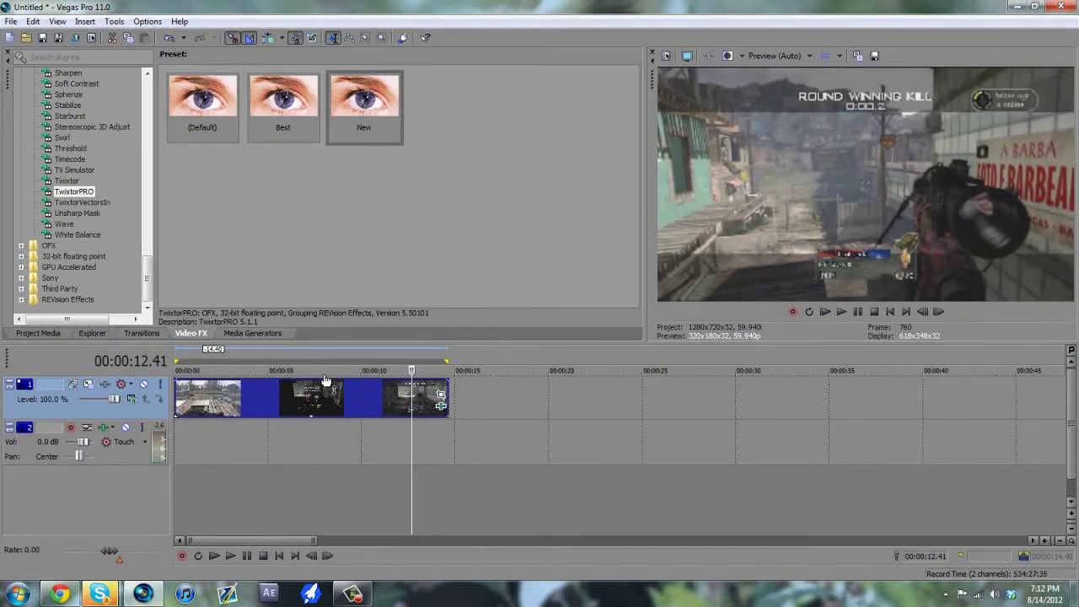
- Zoom the timeline and drop marker 1 at frame 00:00:12.35
scroll(421, 437, "up", 3)
scroll(530, 425, "up", 2)
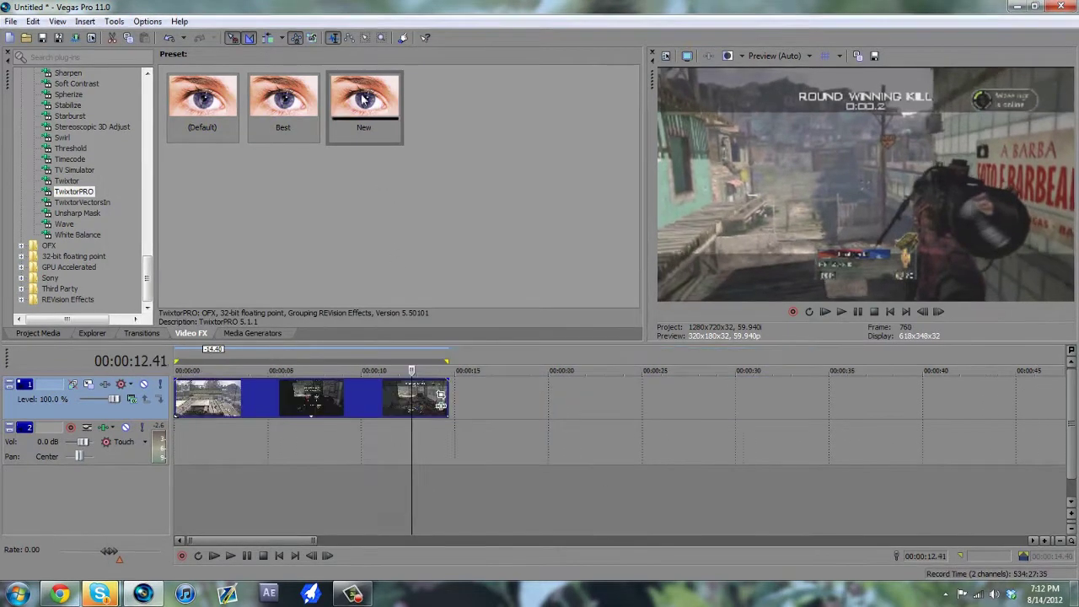
key("Left")
key("Left")
key("Left")
key("Right")
key("Right")
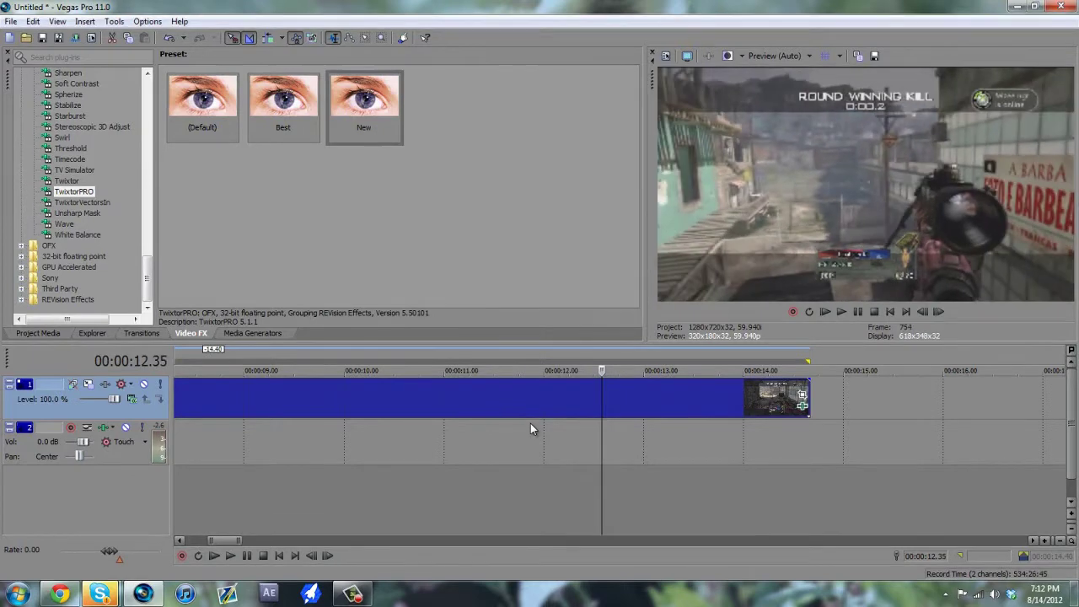
key("m")
left_click(803, 401)
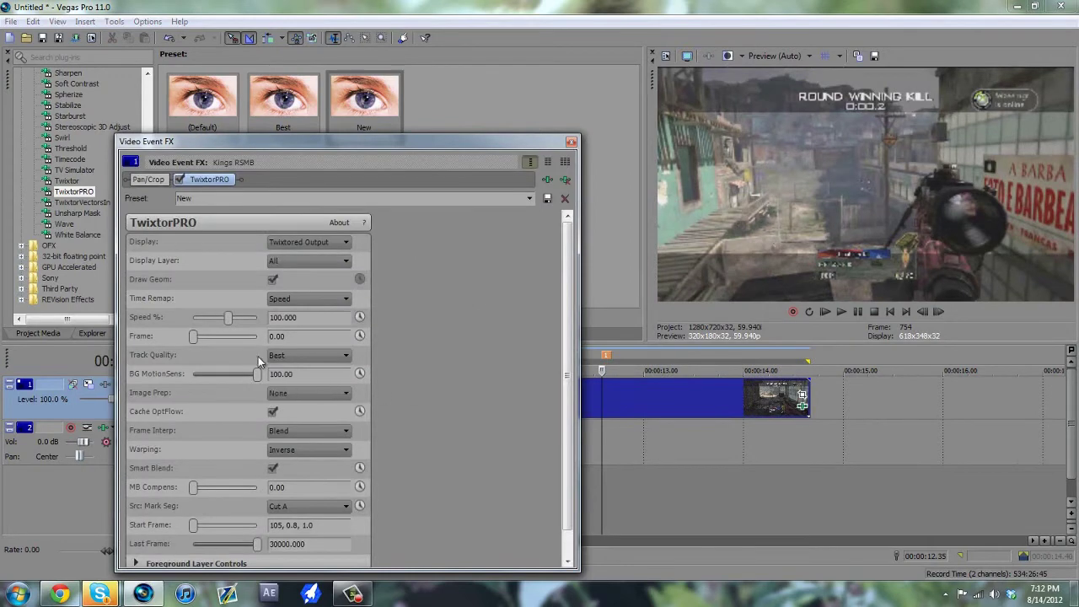
- Enable Speed % animation with cursor sync and set a 100 keyframe at 00:00:12.35
left_click(359, 316)
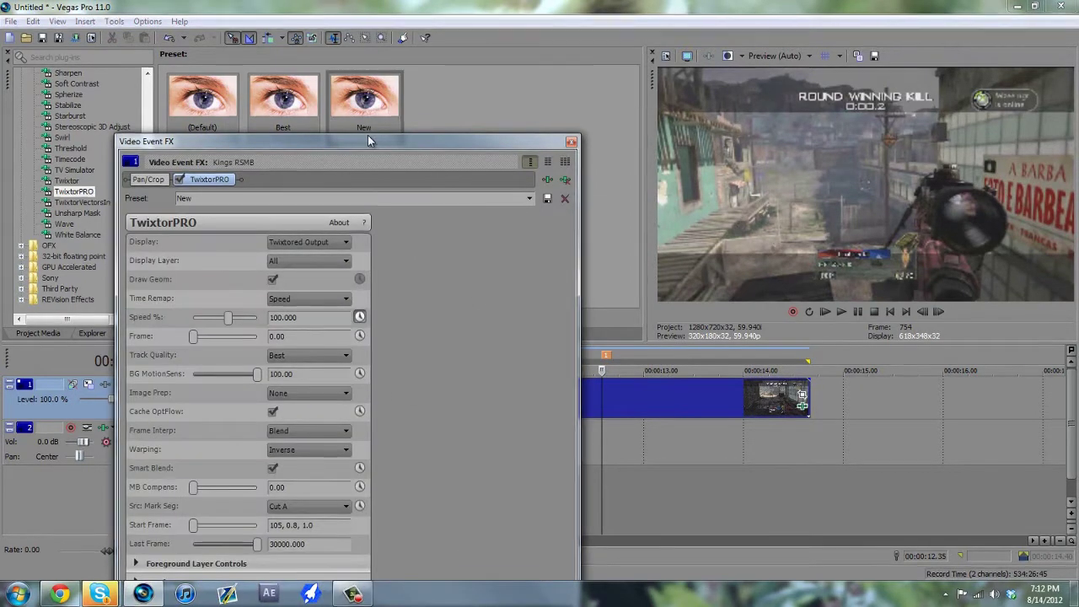
left_click_drag(368, 134, 367, 367)
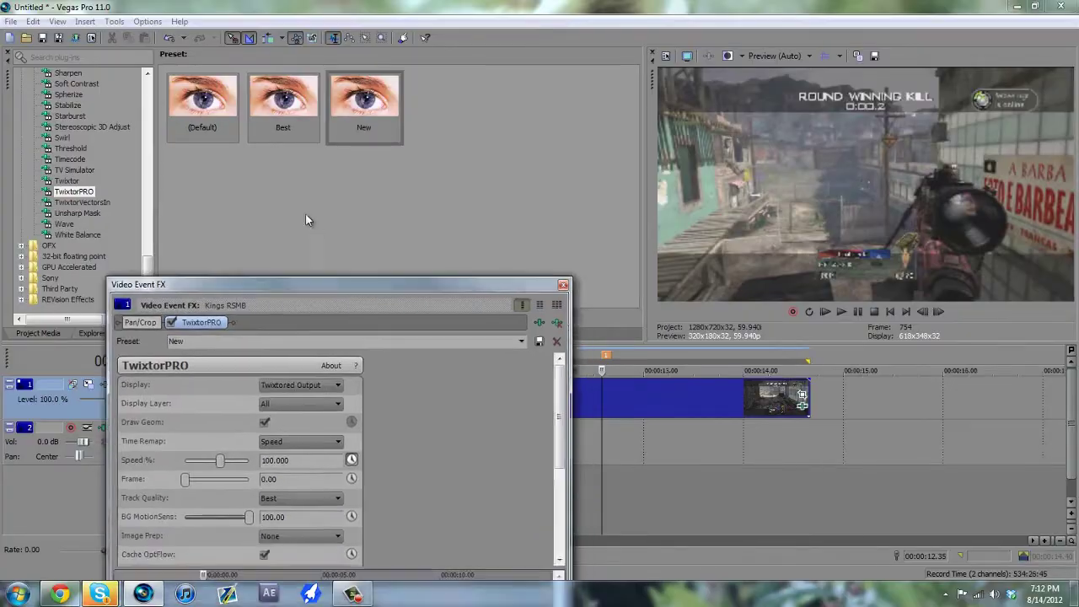
left_click_drag(501, 282, 300, 164)
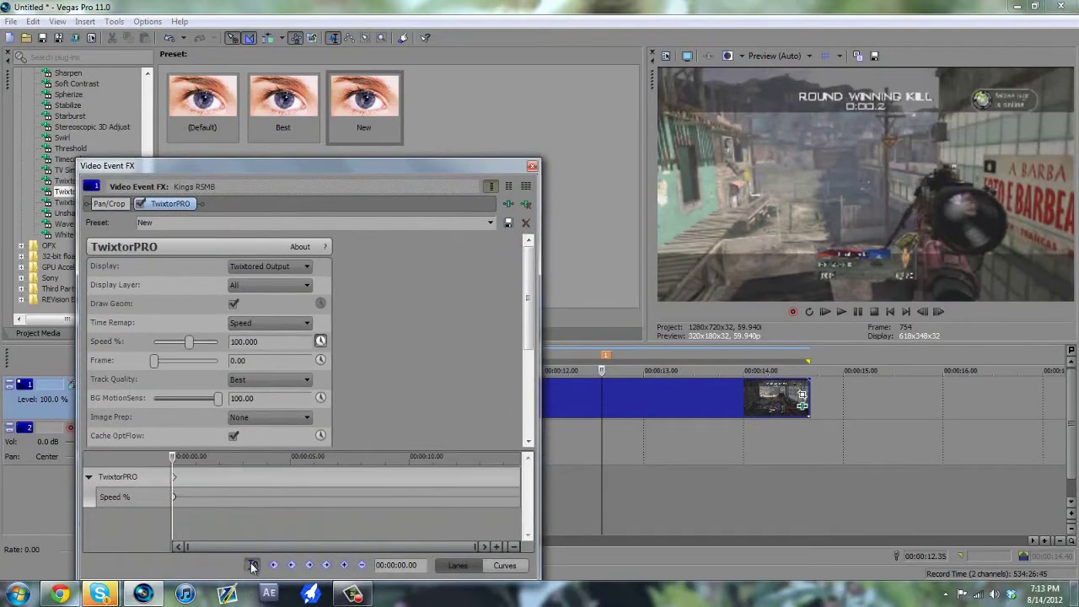
left_click(252, 565)
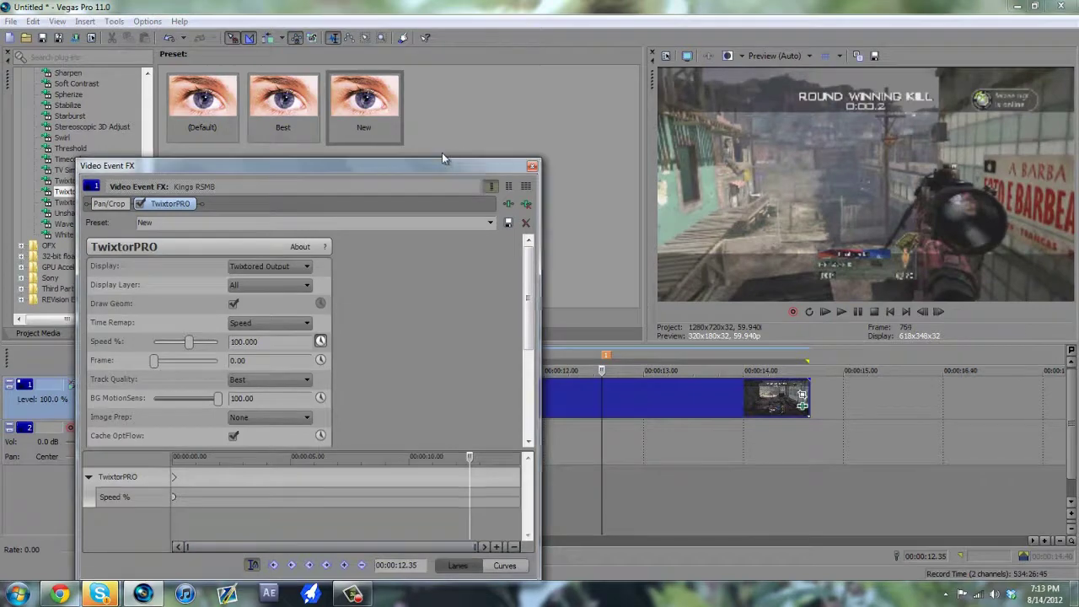
left_click_drag(441, 163, 307, 165)
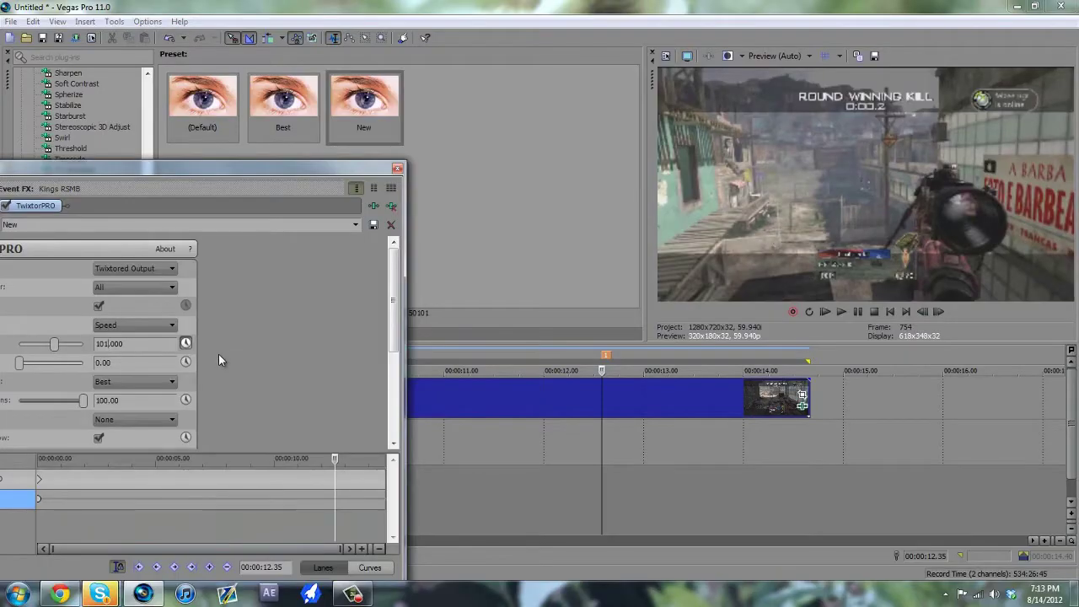
key("Up")
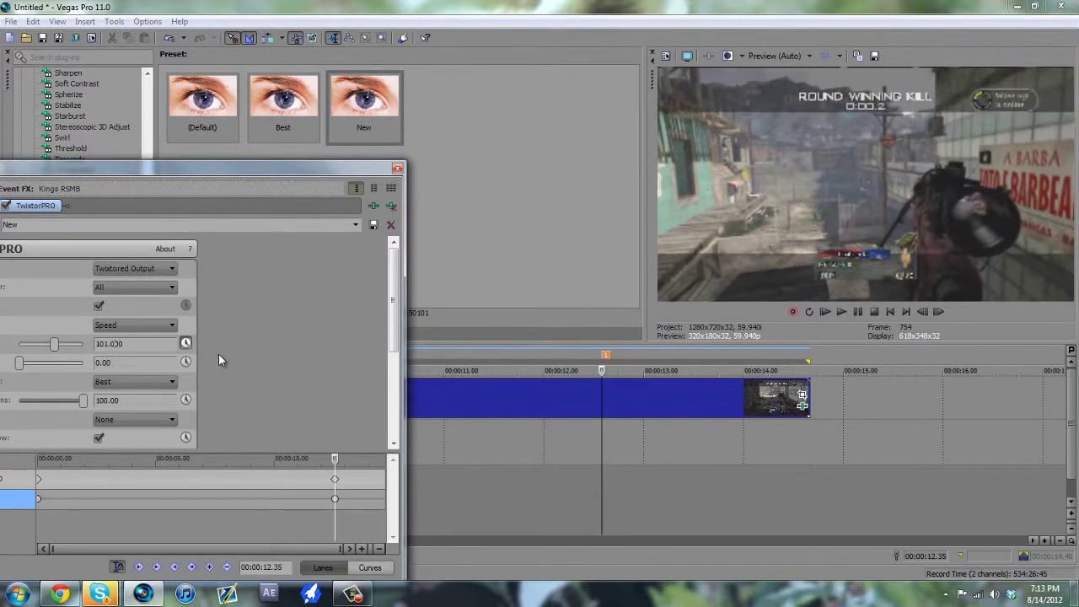
key("Down")
- Add a later Speed % keyframe of 65.085 near 00:00:12.47 and close the effect settings
left_click(338, 459)
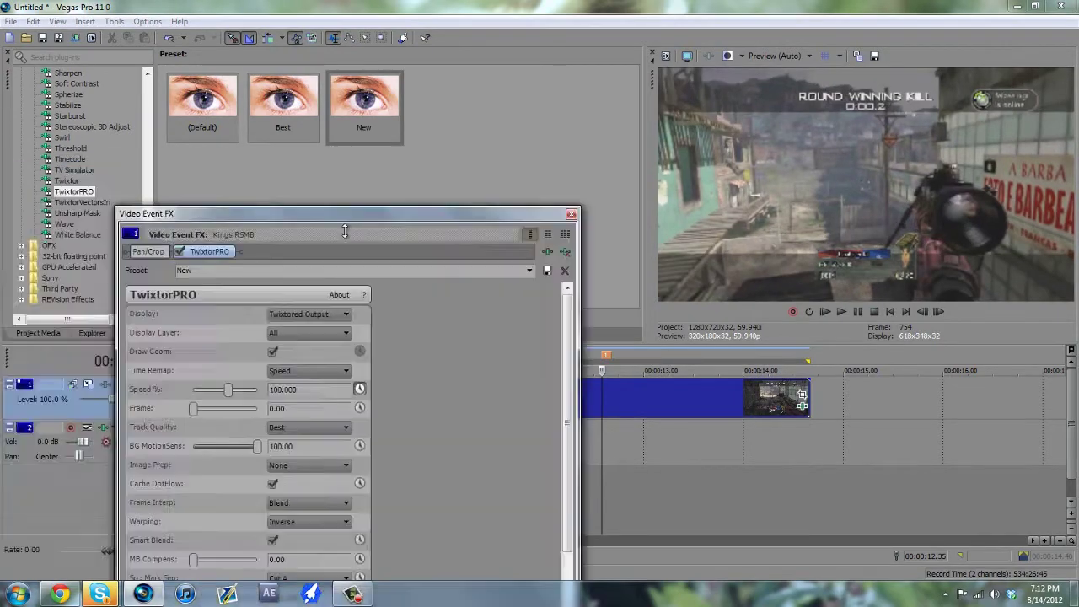
left_click_drag(338, 459, 354, 456)
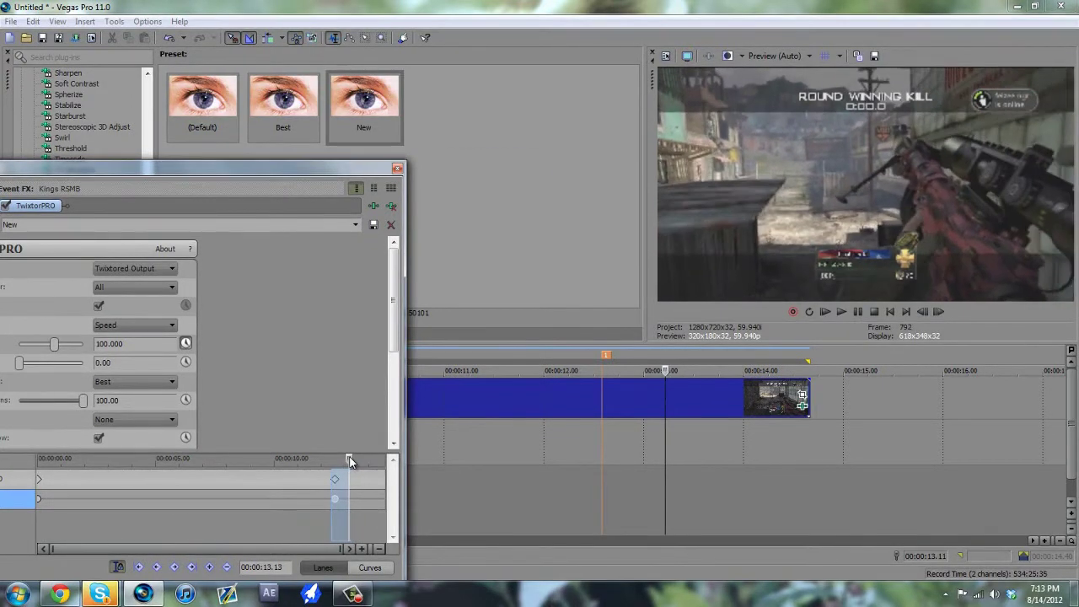
left_click_drag(347, 460, 348, 458)
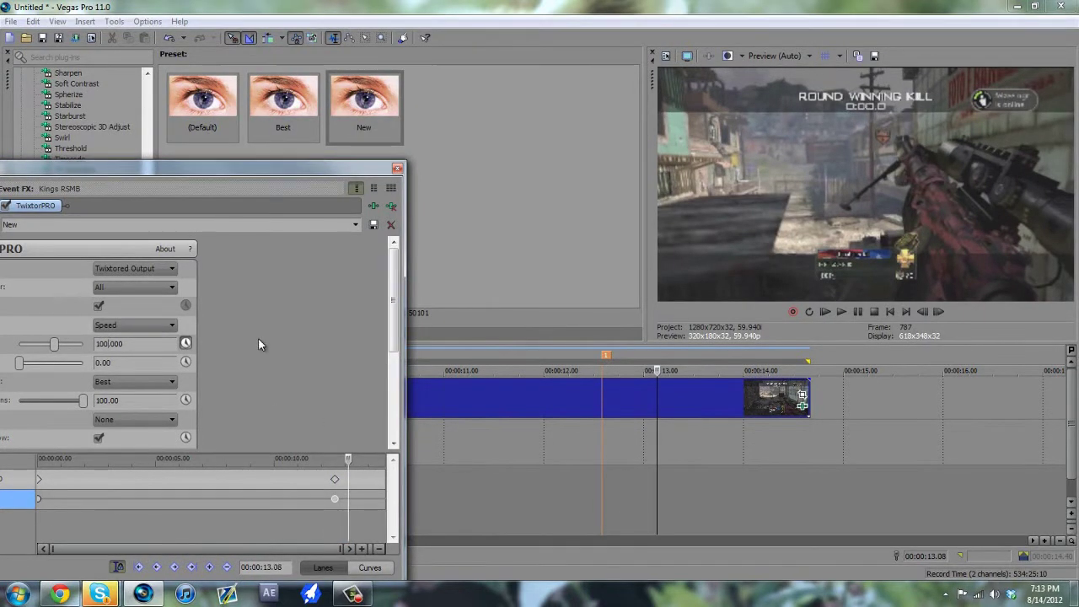
key("Return")
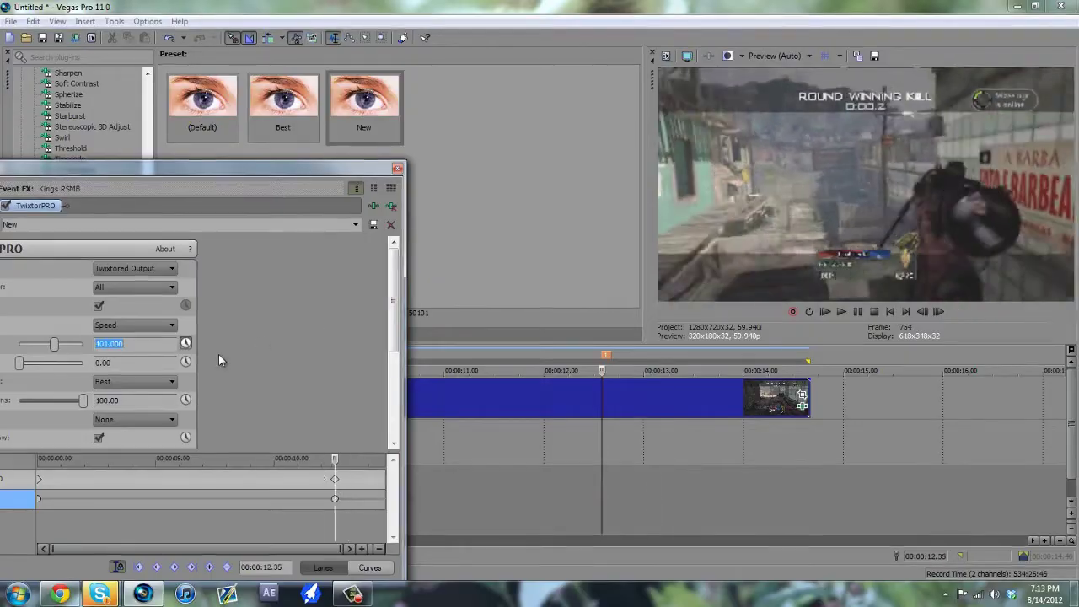
left_click_drag(350, 462, 339, 461)
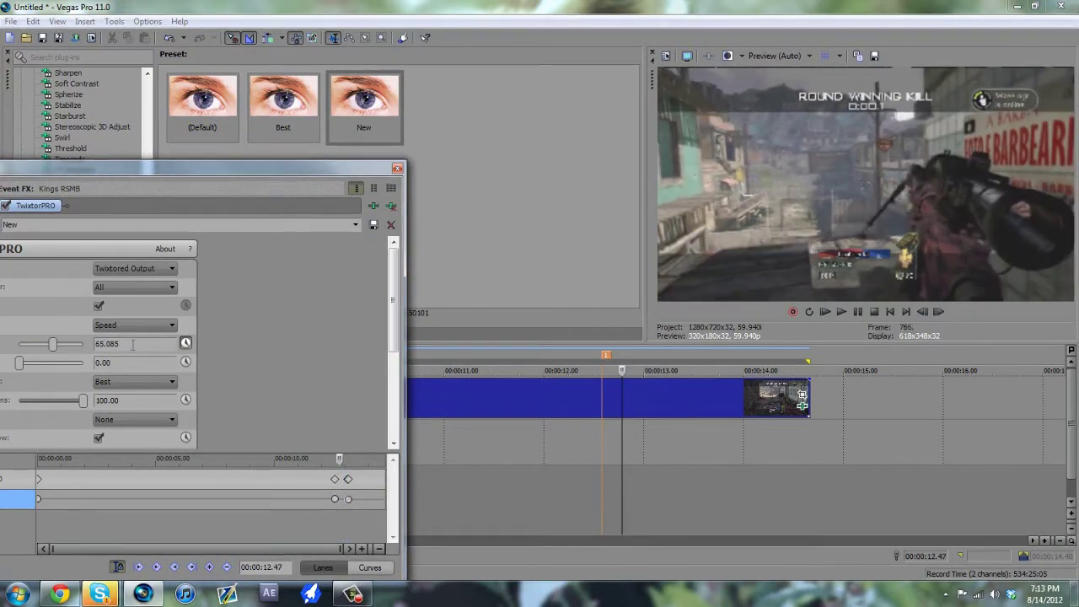
left_click(397, 170)
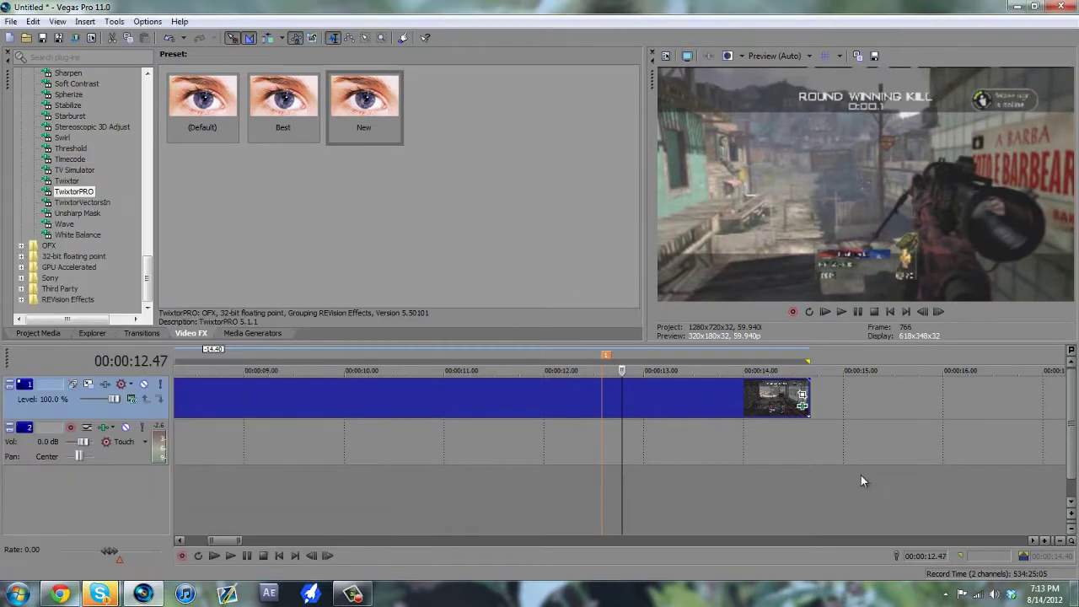
- Loop-preview the speed ramp with preview quality set to Draft (Quarter)
left_click_drag(828, 460, 586, 461)
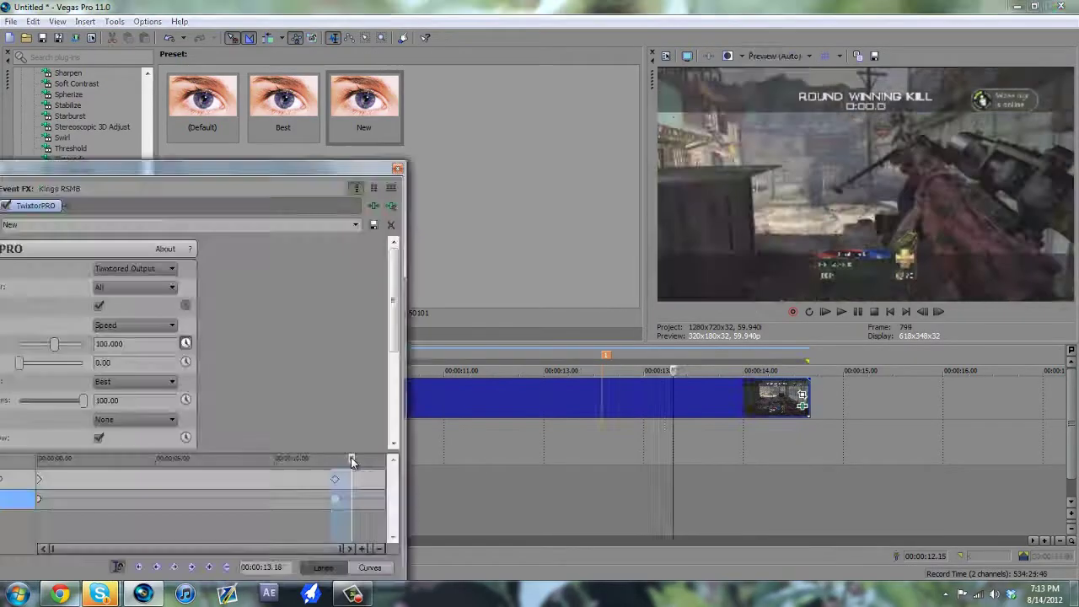
left_click(776, 55)
mouse_move(777, 76)
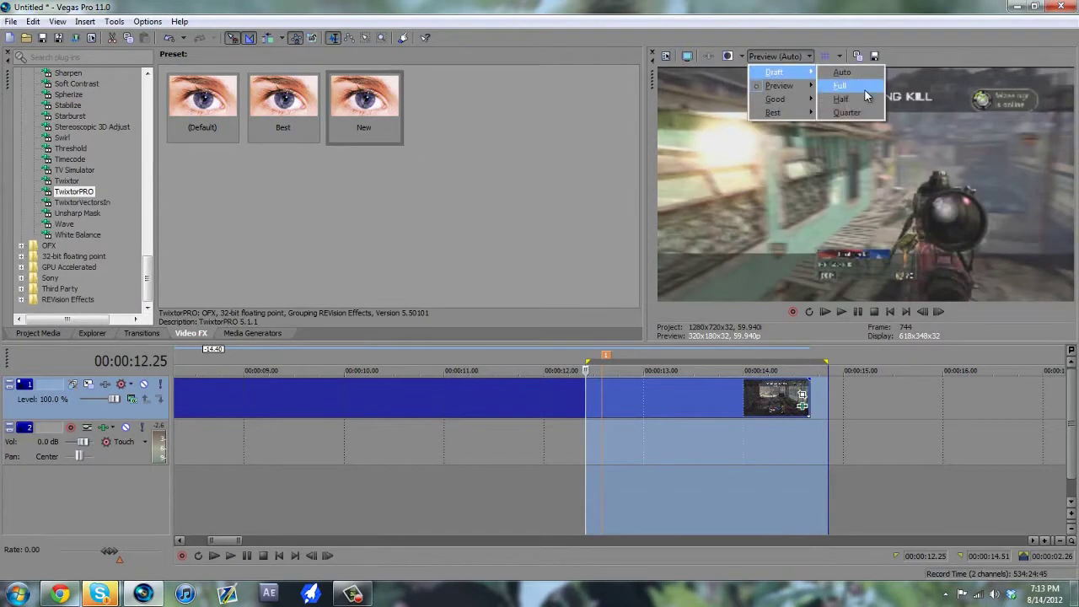
left_click(846, 112)
left_click(812, 509)
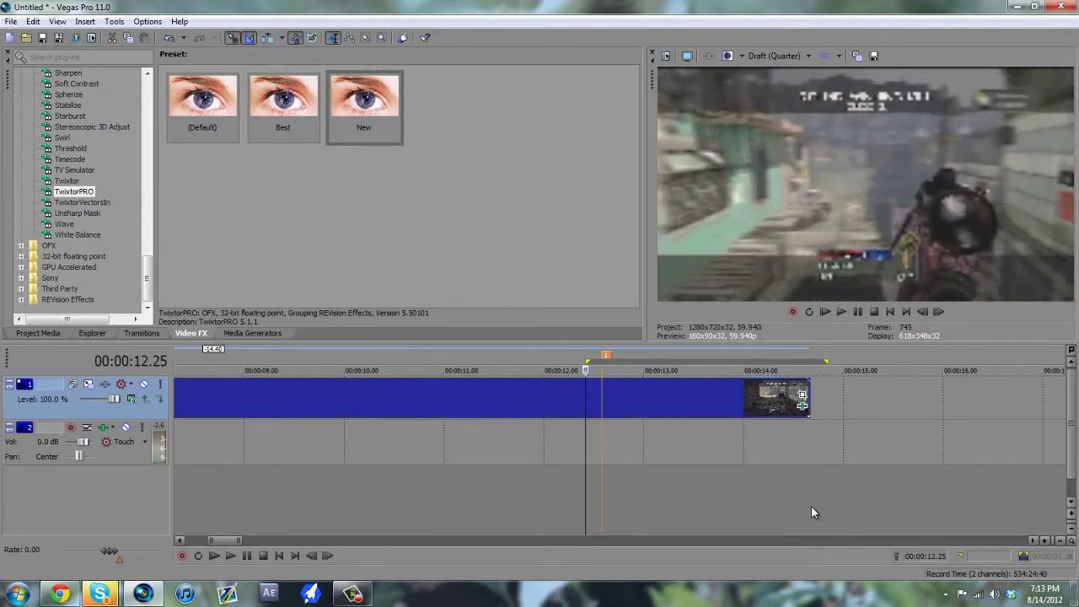
key("space")
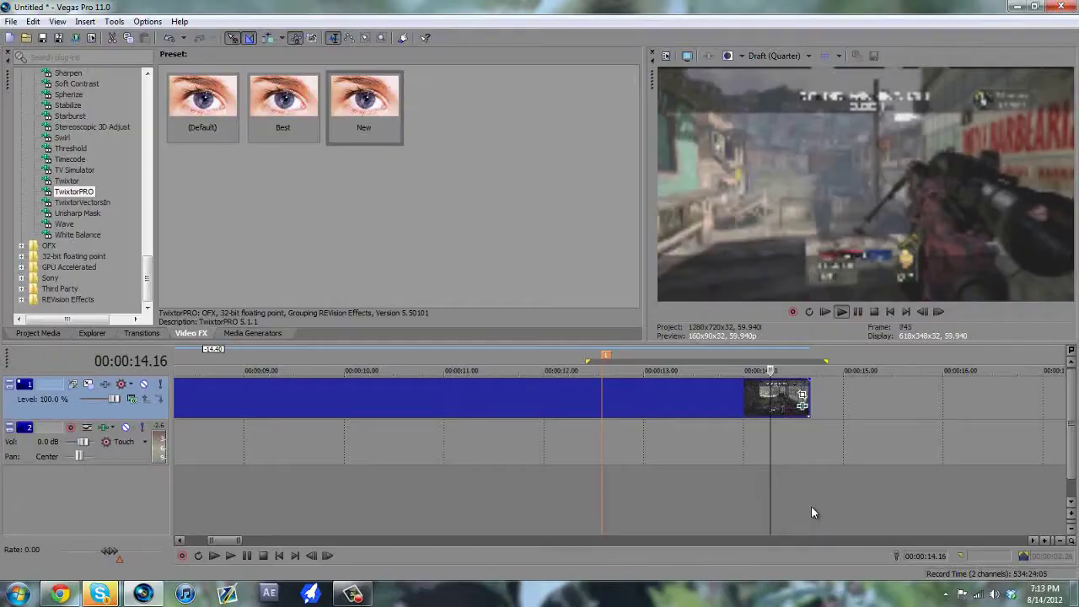
key("o")
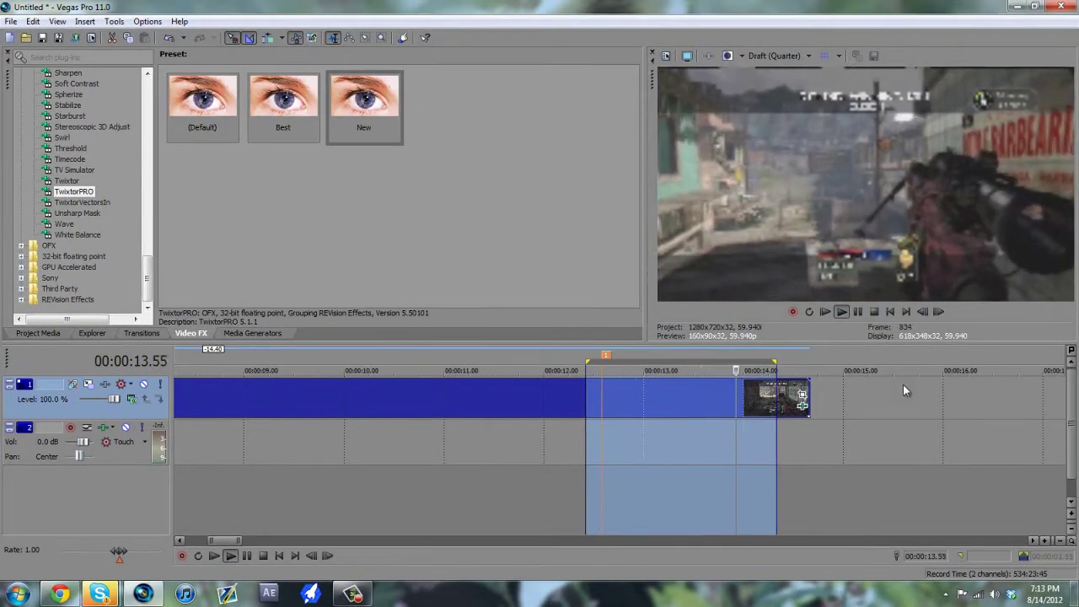
key("space")
- Restore Preview (Auto) quality and select the loop region from 00:00:12.24 to 00:00:14.49
left_click(757, 55)
left_click(782, 94)
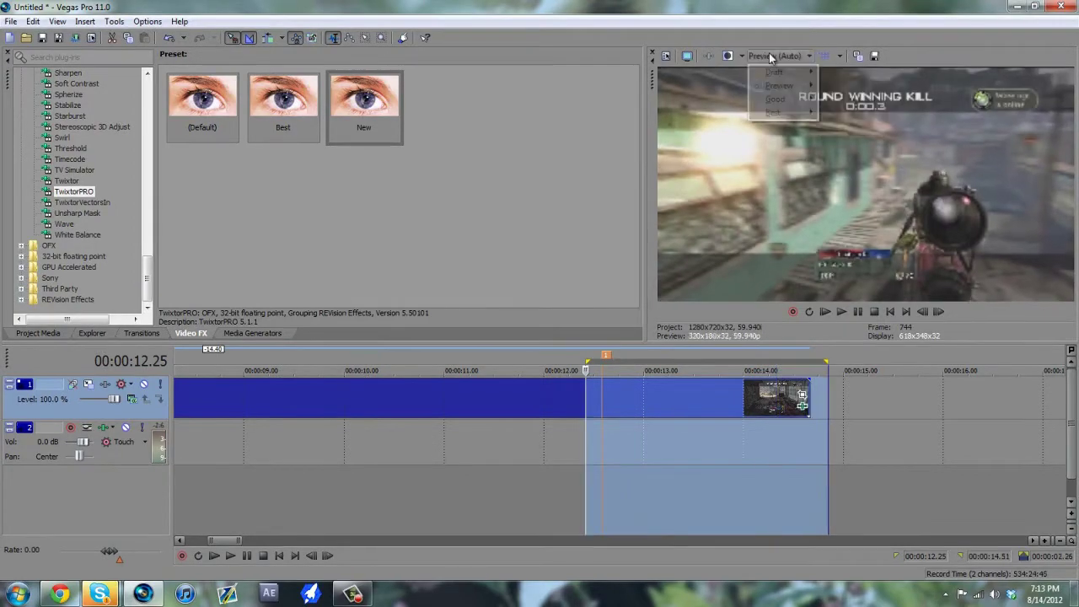
left_click(683, 388)
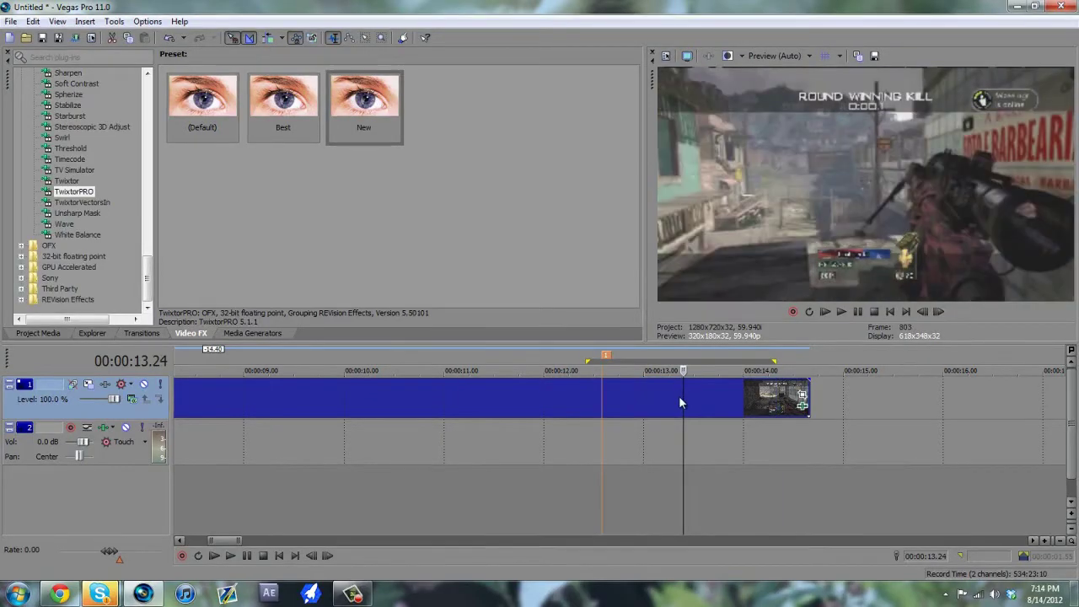
left_click(681, 403)
left_click_drag(821, 455, 584, 456)
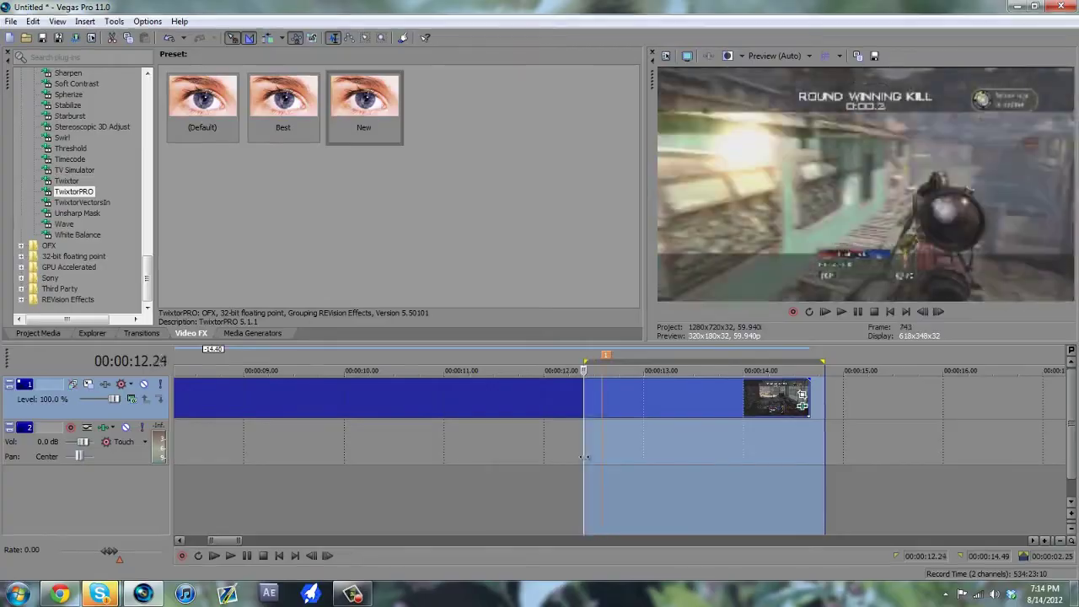
left_click(585, 456)
- Loop-play the slow-motion kill between 00:00:12.24 and 00:00:14.29, then stop
key("space")
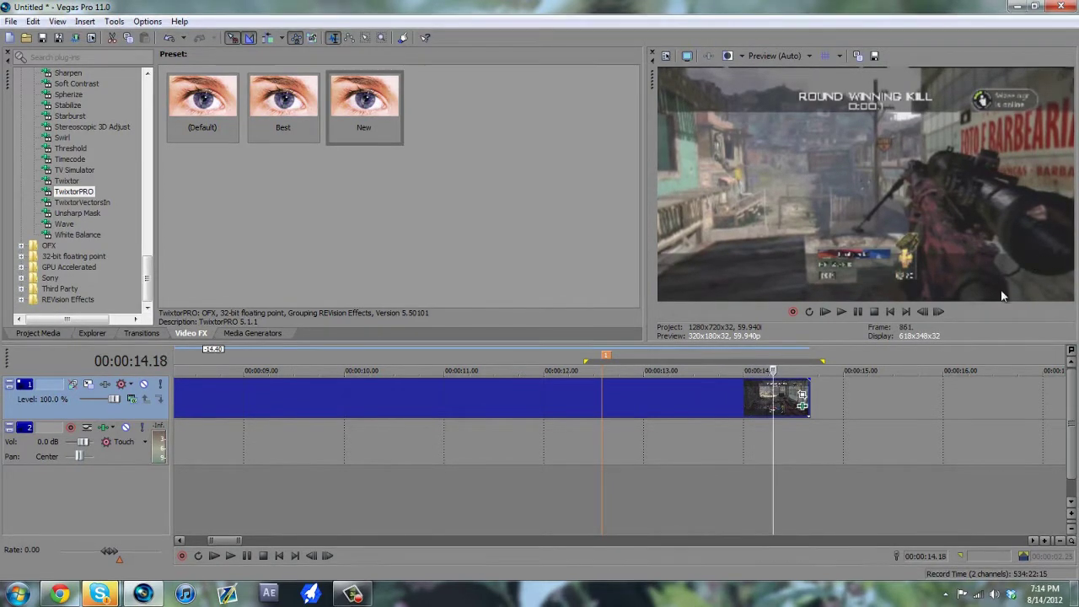
key("o")
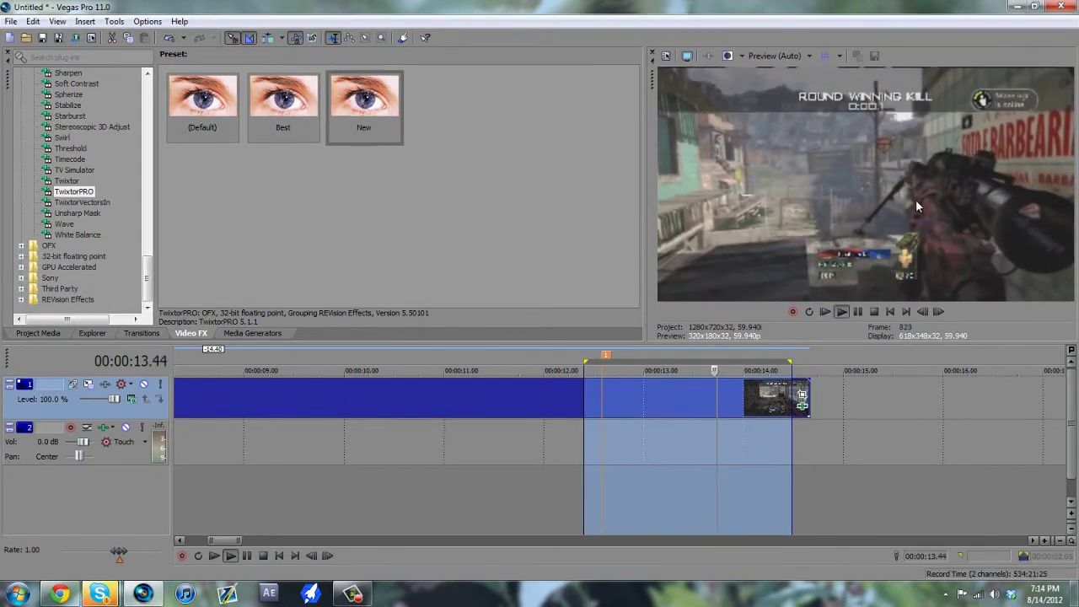
key("Return")
key("Return")
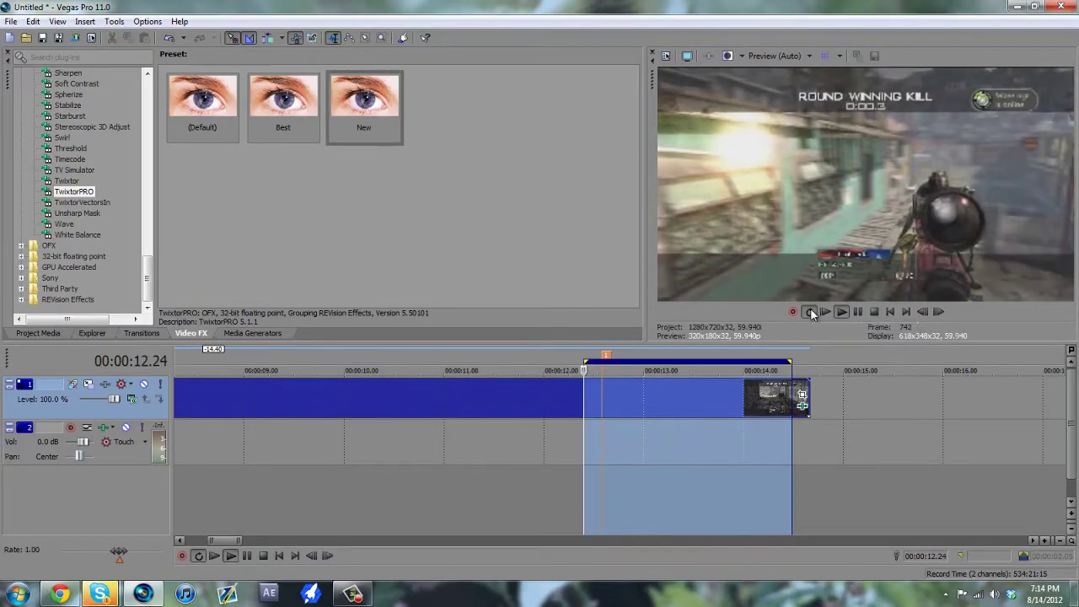
key("Return")
key("Return")
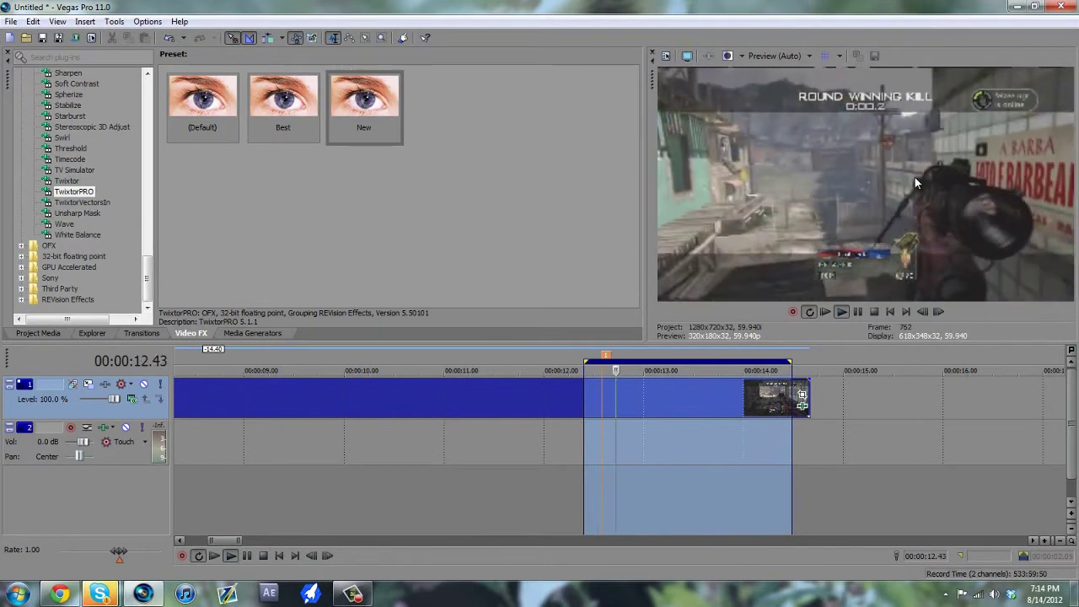
left_click(717, 400)
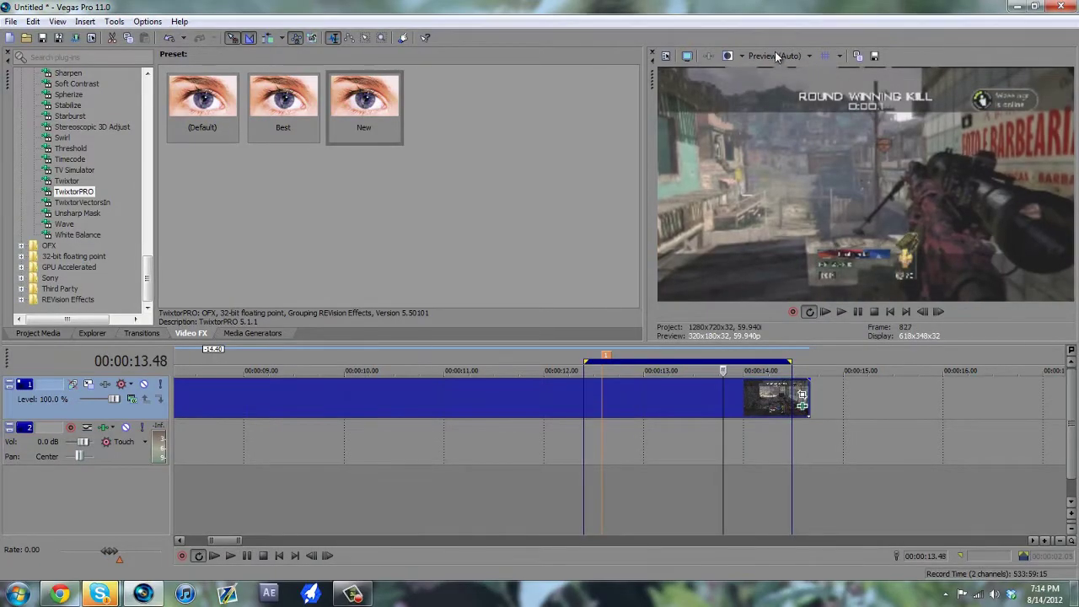
- Set the preview quality to Best (Full)
left_click(775, 56)
left_click(774, 112)
left_click(776, 56)
left_click(823, 120)
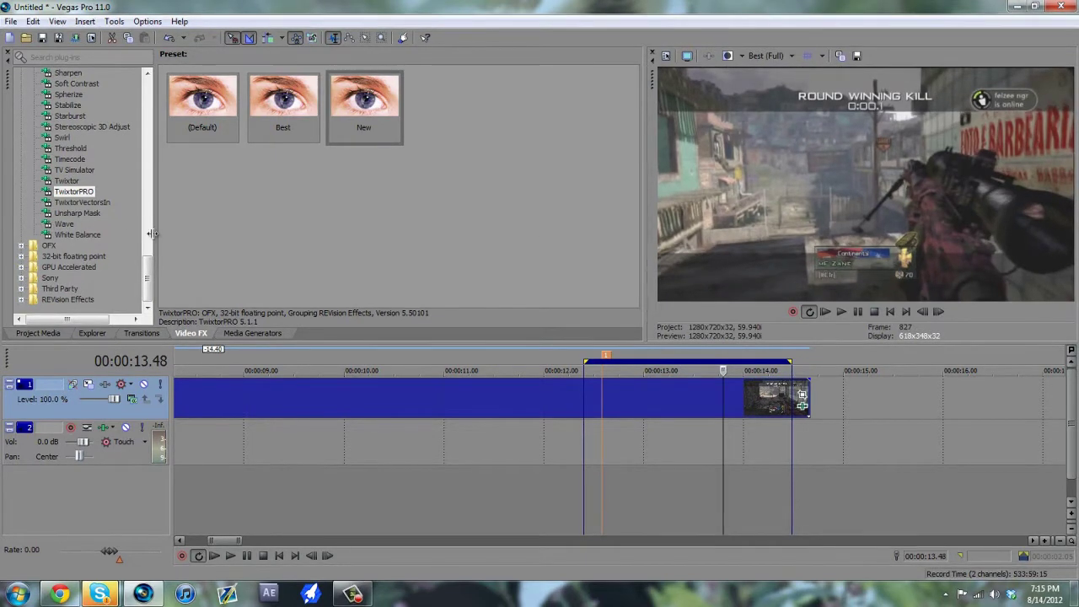
- Scroll the Video FX list to show the Magic Bullet Looks presets
scroll(138, 175, "up", 10)
scroll(139, 170, "up", 2)
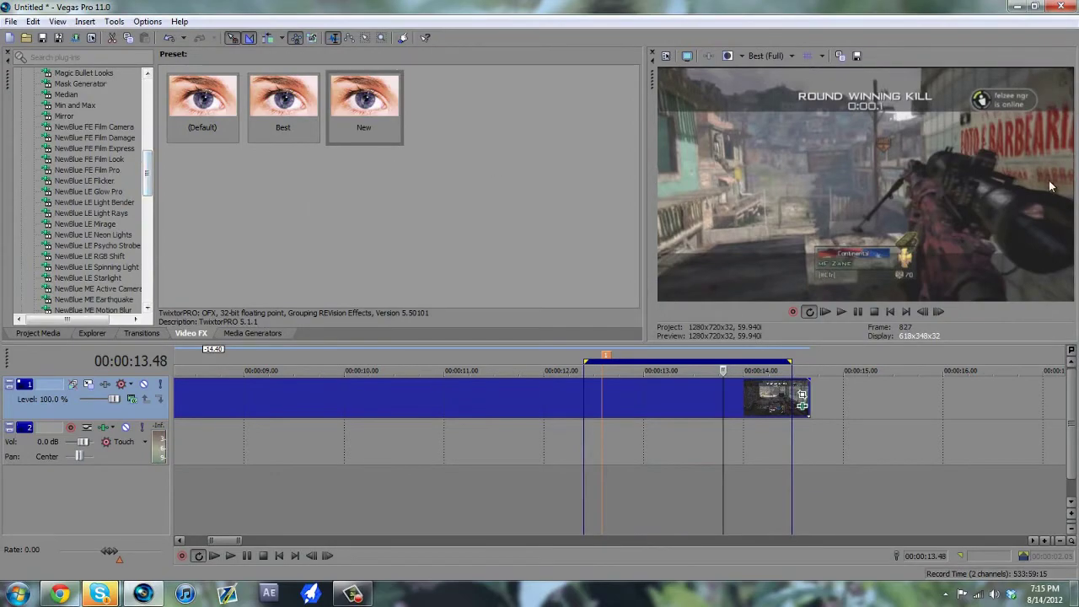
left_click(84, 74)
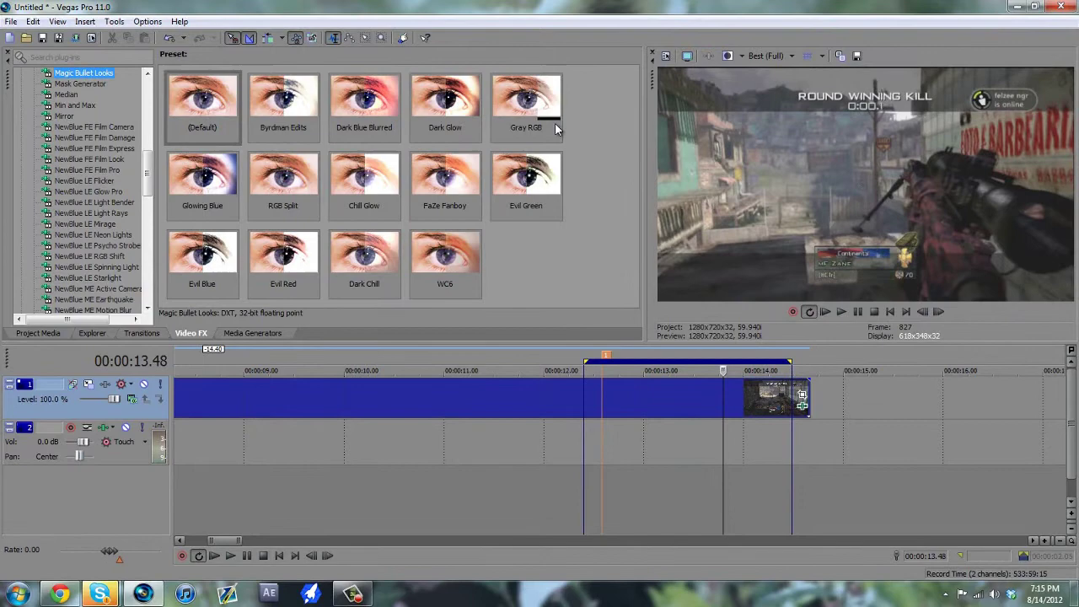
- Apply the WC6 Magic Bullet Looks preset to Track 1 and return preview to Preview (Auto)
left_click_drag(435, 291, 460, 308)
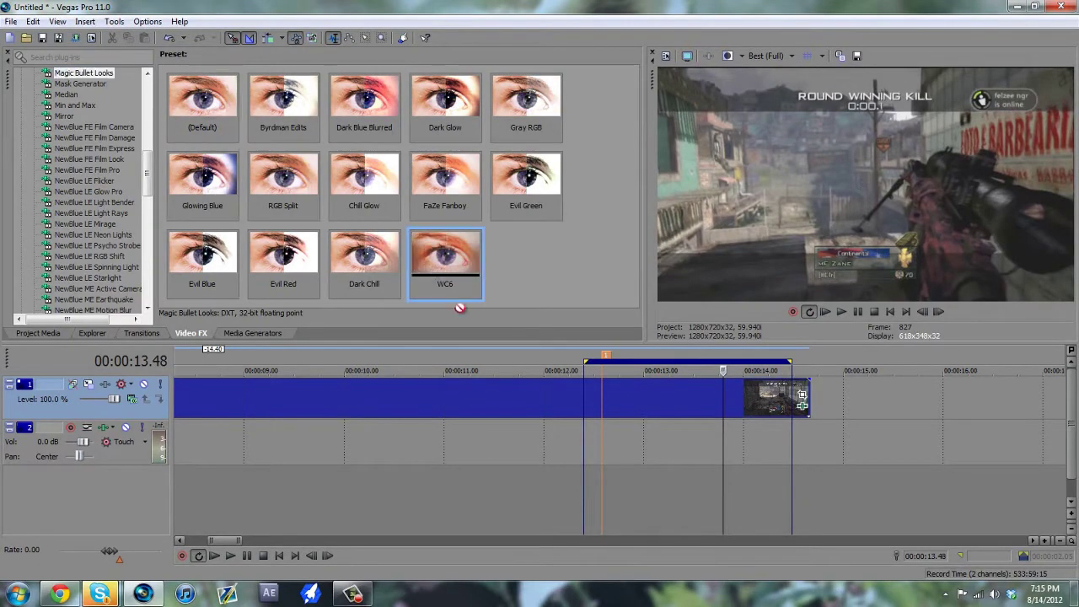
left_click_drag(461, 380, 461, 379)
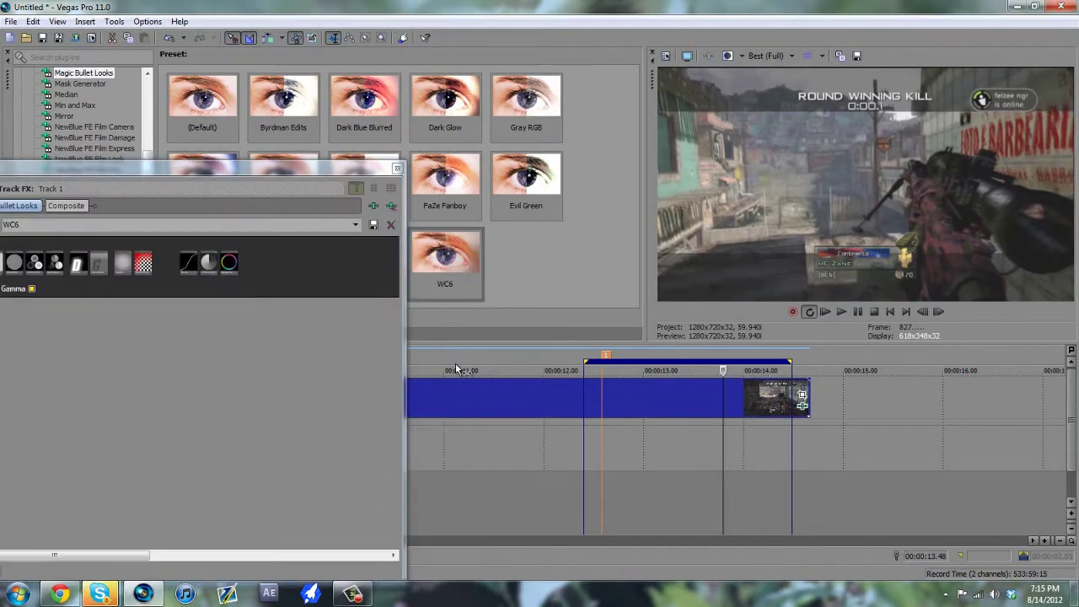
left_click(397, 168)
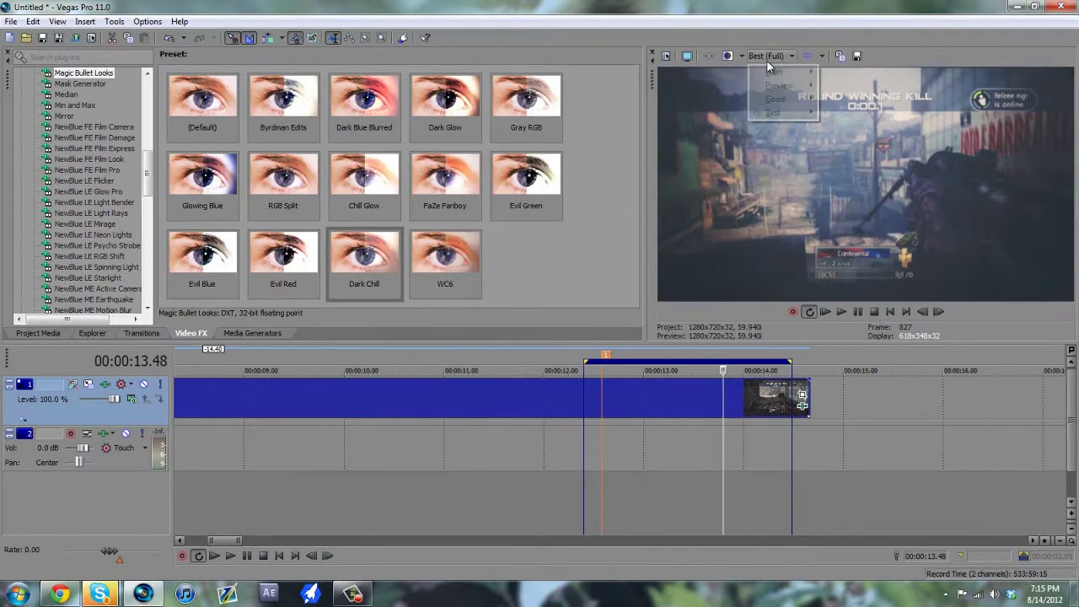
left_click(766, 58)
left_click(847, 84)
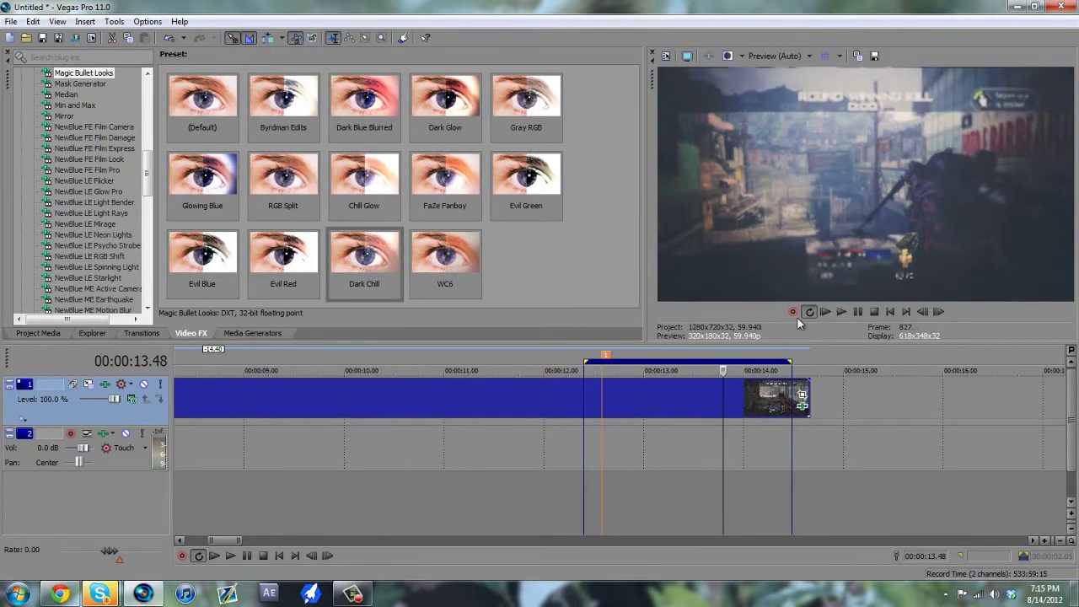
- Play from the loop start, then step frame by frame through the graded slow-motion ending
key("space")
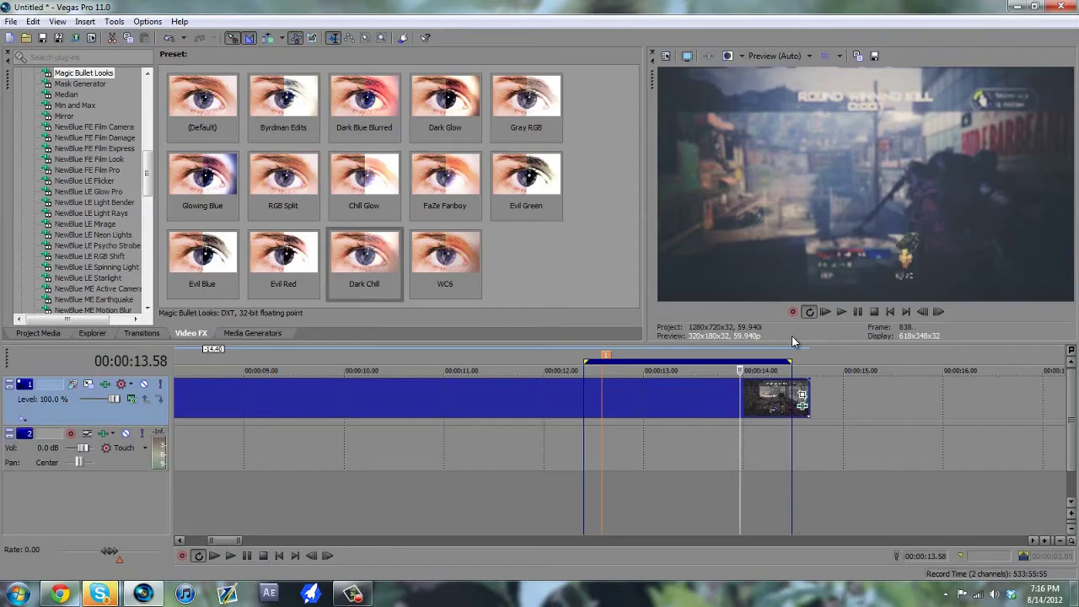
key("Right")
key("Right")
key("Right")
key("Right")
key("Right")
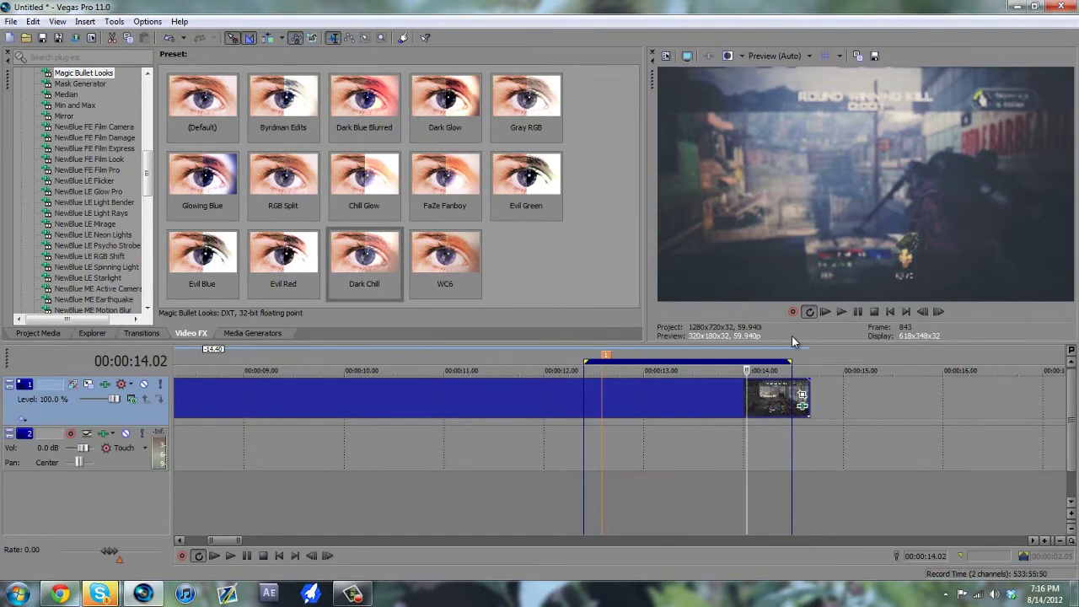
key("Right")
key("Right")
key("Right")
key("Right")
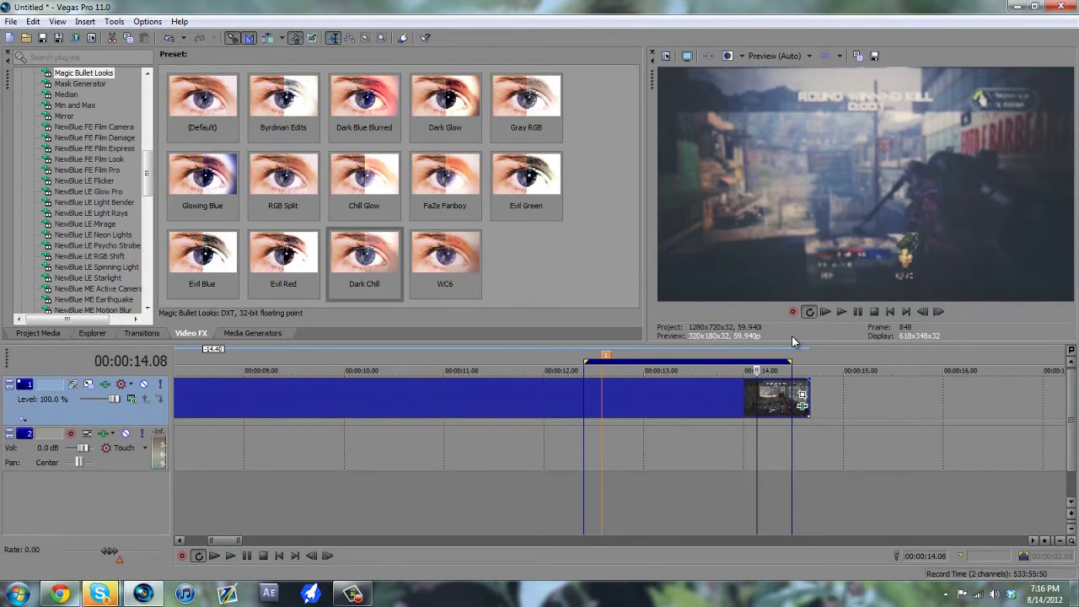
key("Right")
key("Right")
key("Right")
key("Right")
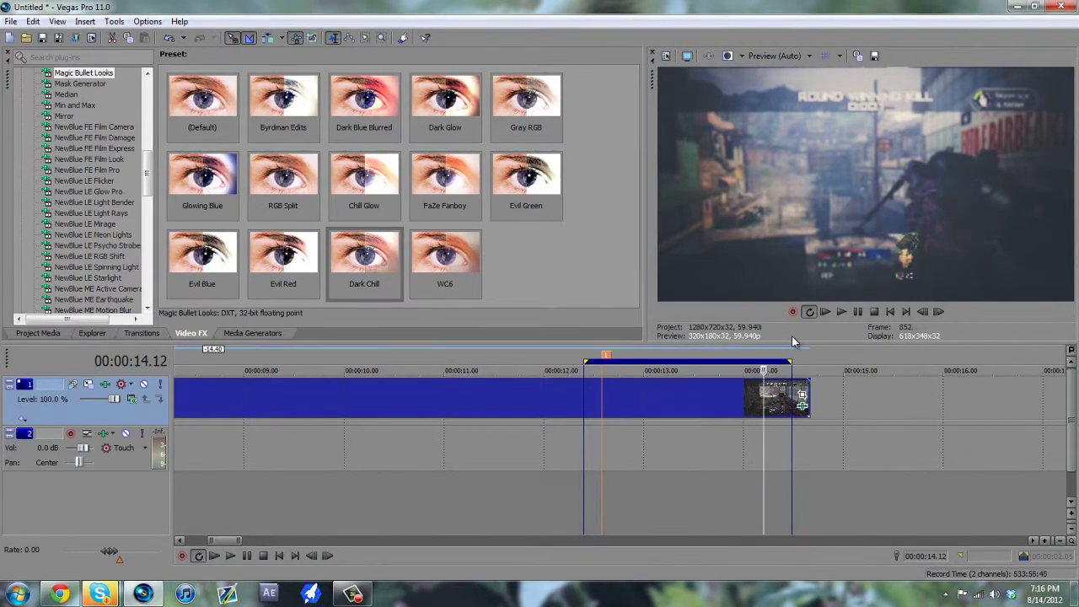
key("Right")
key("Right")
key("Right")
key("Right")
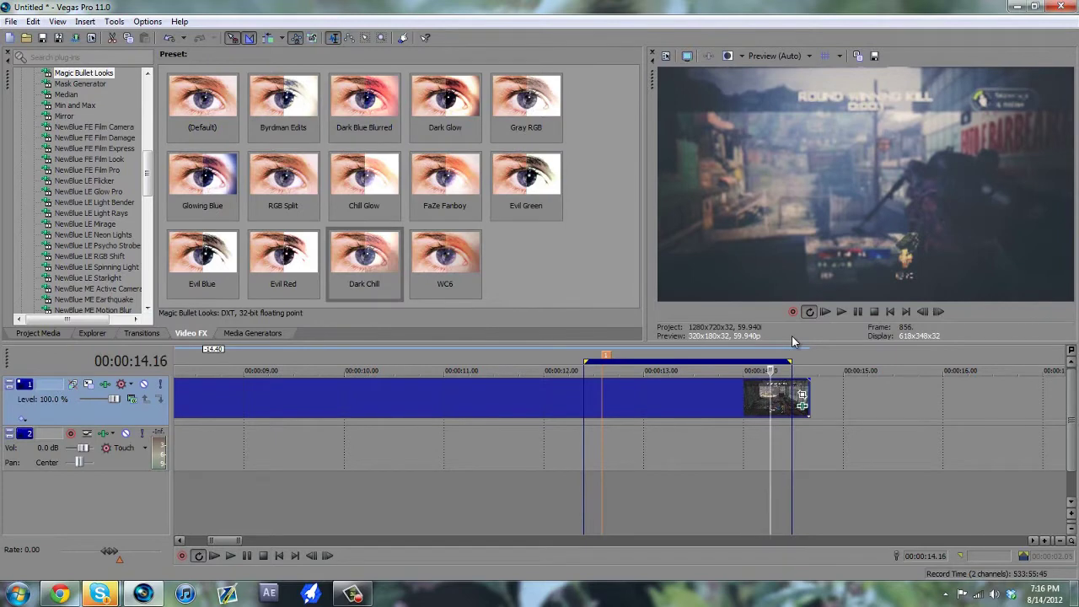
key("Right")
key("Right")
key("Right")
key("Right")
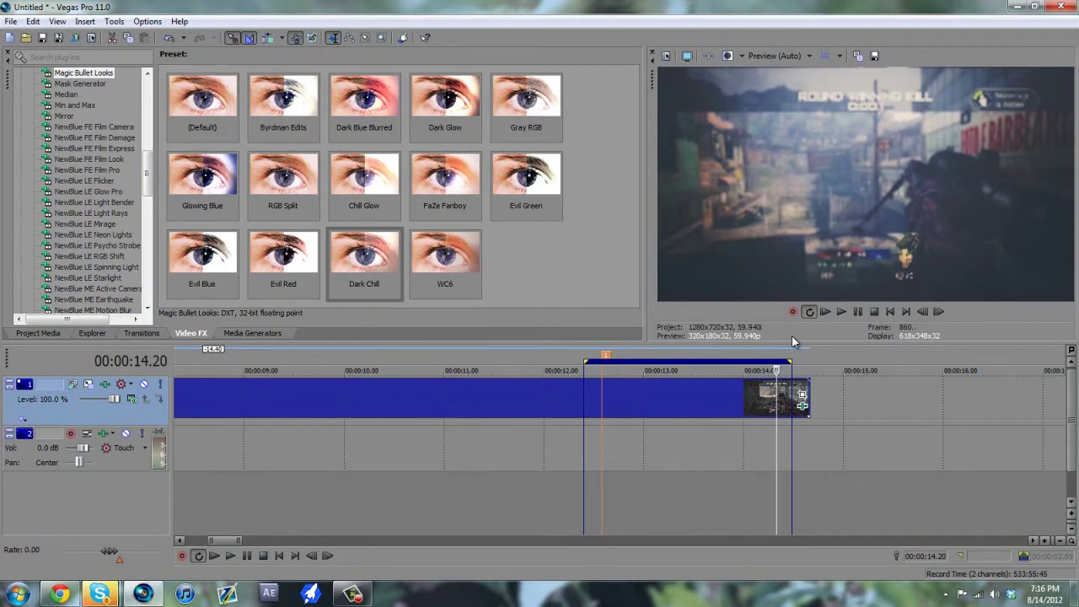
key("Right")
key("Right")
key("Right")
key("Right")
key("Right")
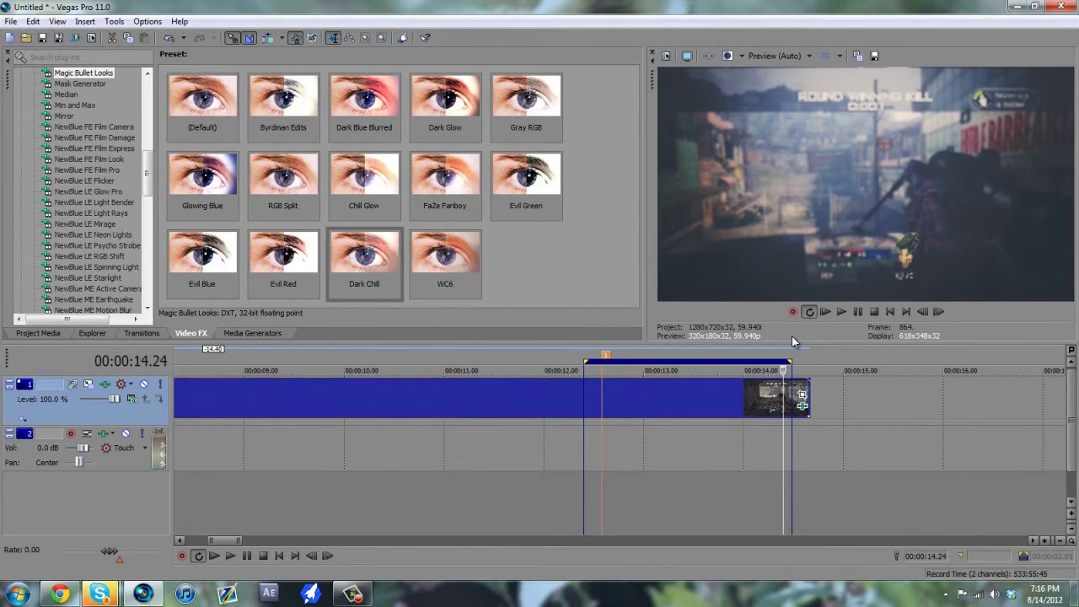
- Select the loop region from 00:00:12.24 and play it back
key("Right")
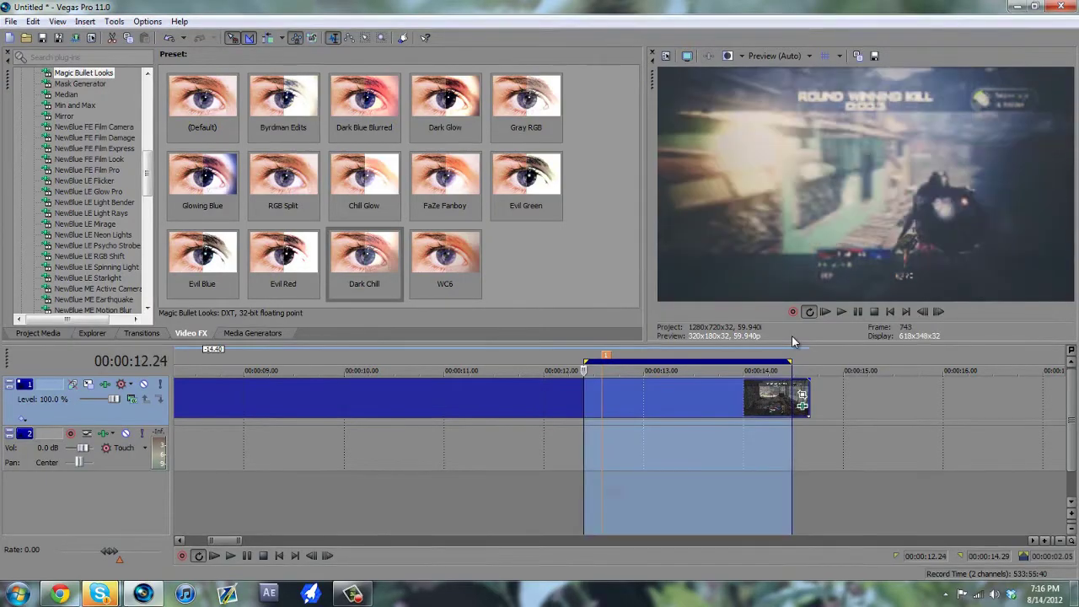
key("o")
key("space")
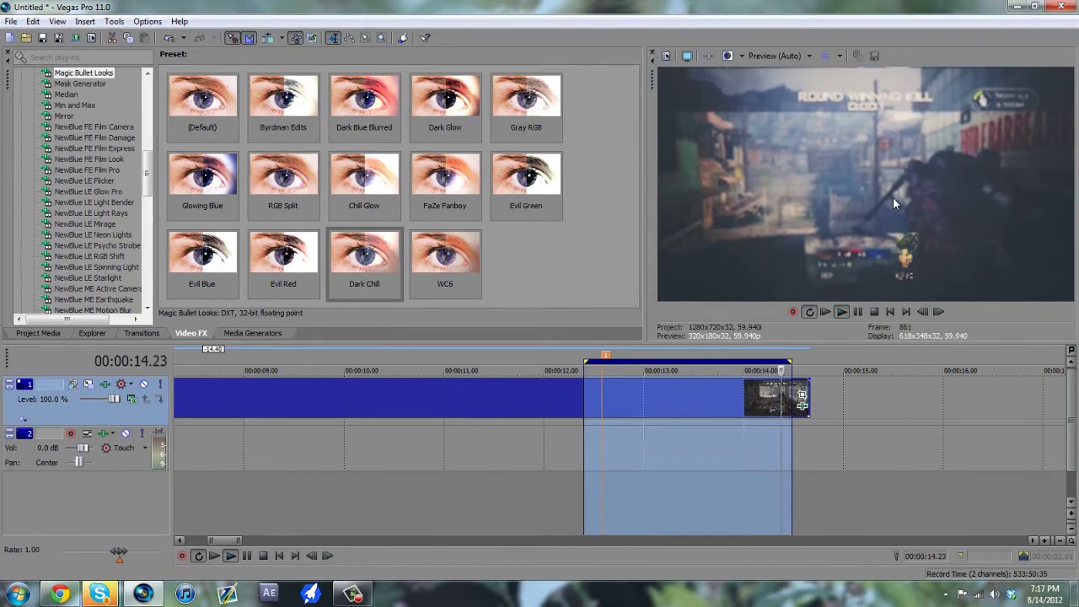
- Stop the looped preview at 00:00:12.30 inside the slow-motion region
left_click(854, 317)
- In Render As, show favorites only and pick the Best Render Settings WMV template
left_click(11, 21)
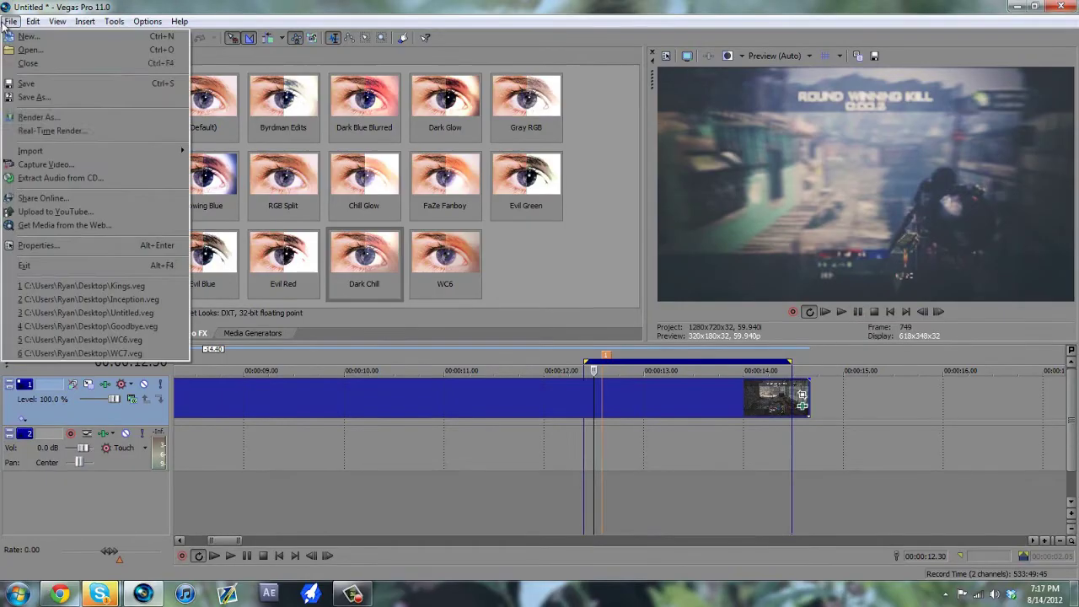
left_click(50, 117)
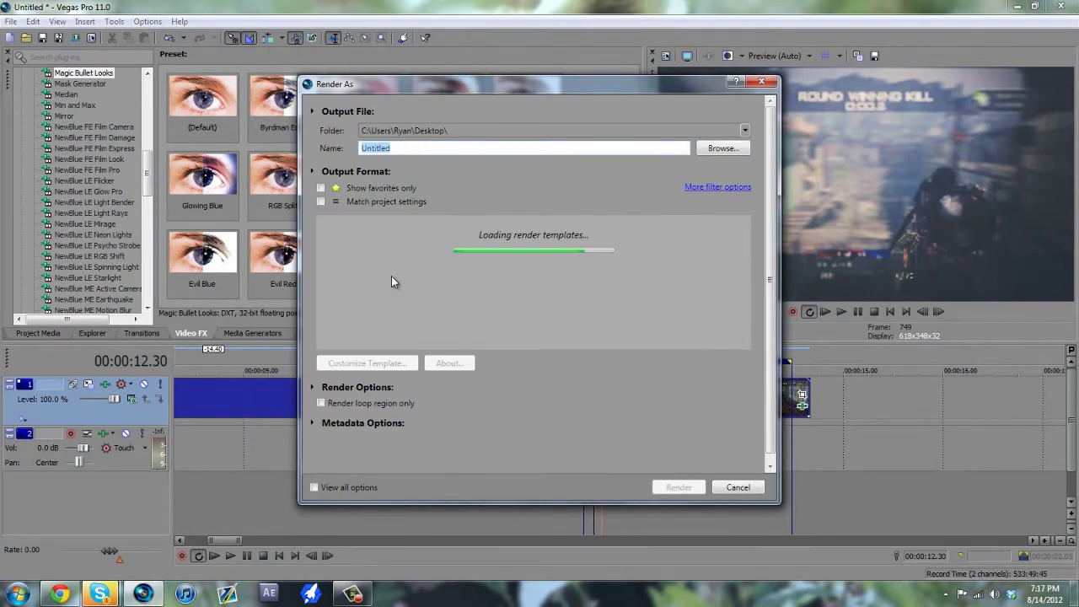
left_click(321, 189)
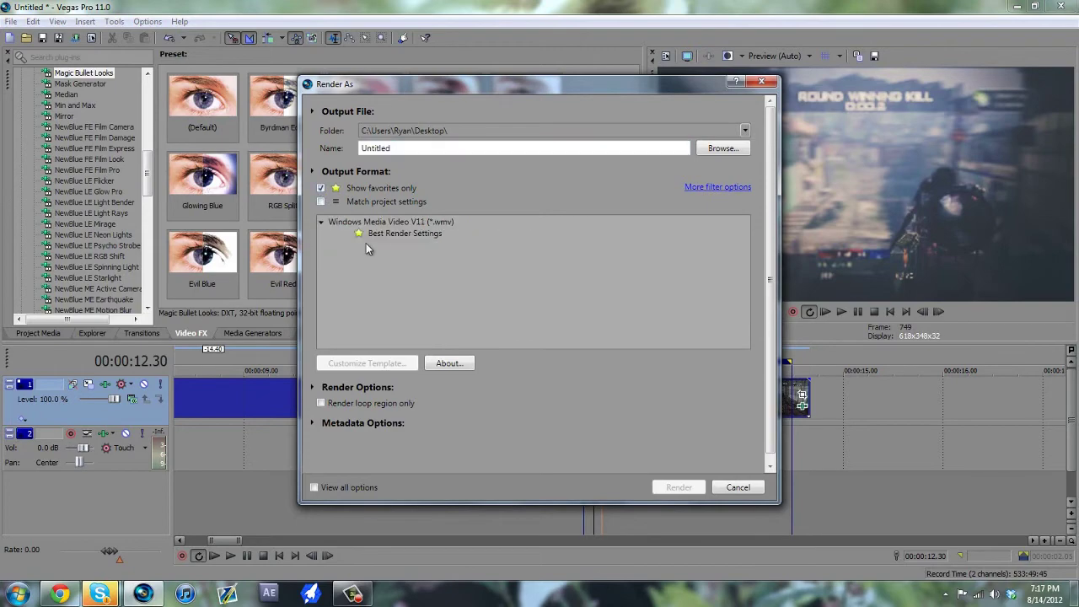
left_click(368, 236)
- Review the template's Video, Bit rate, Index and Project settings, then cancel without rendering
key("Escape")
key("space")
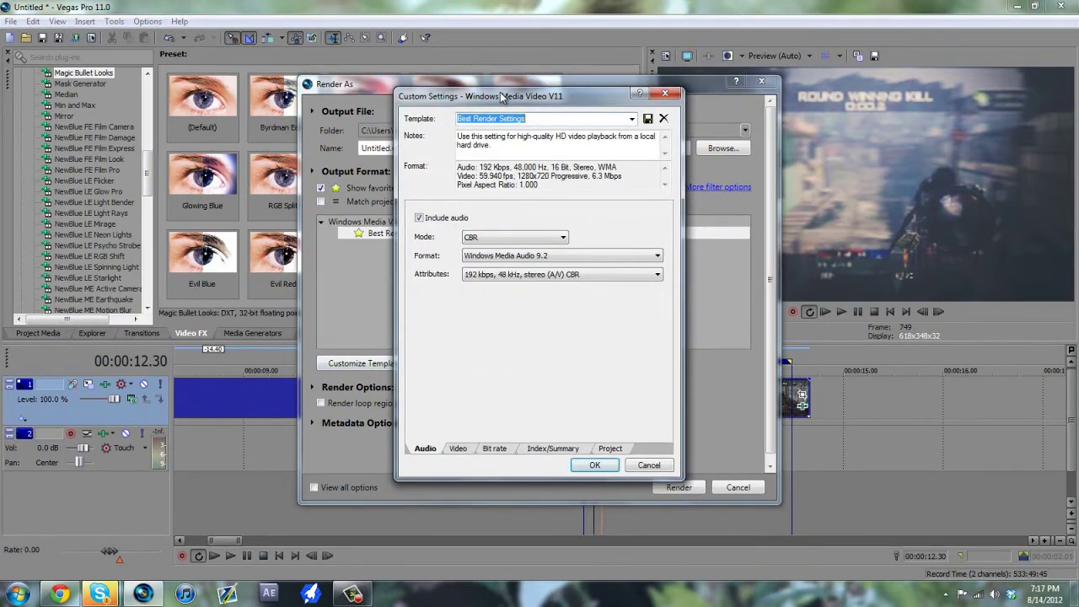
left_click_drag(497, 173, 208, 138)
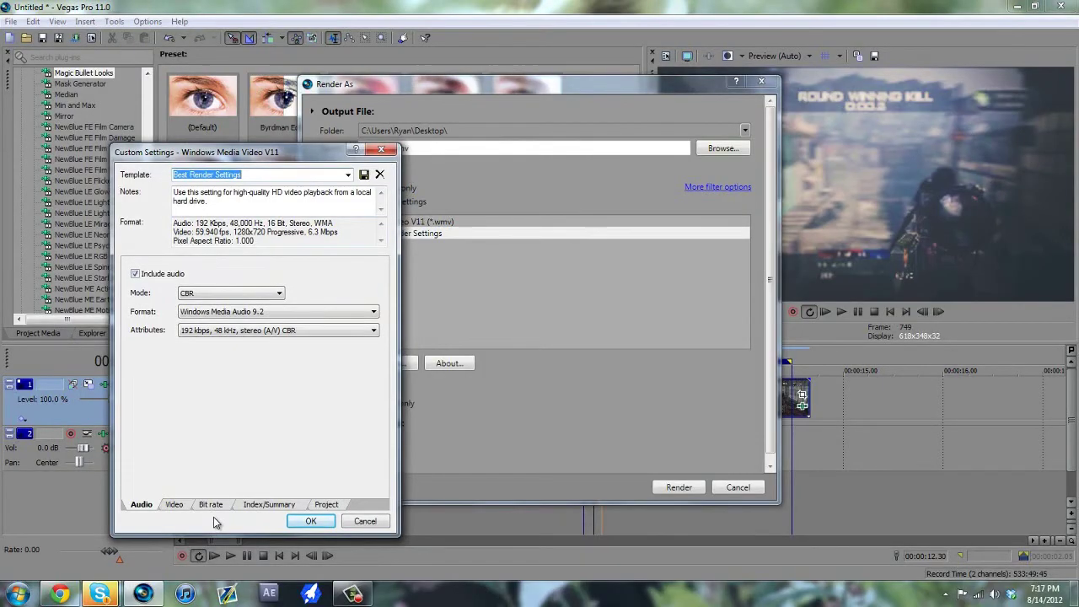
left_click(170, 506)
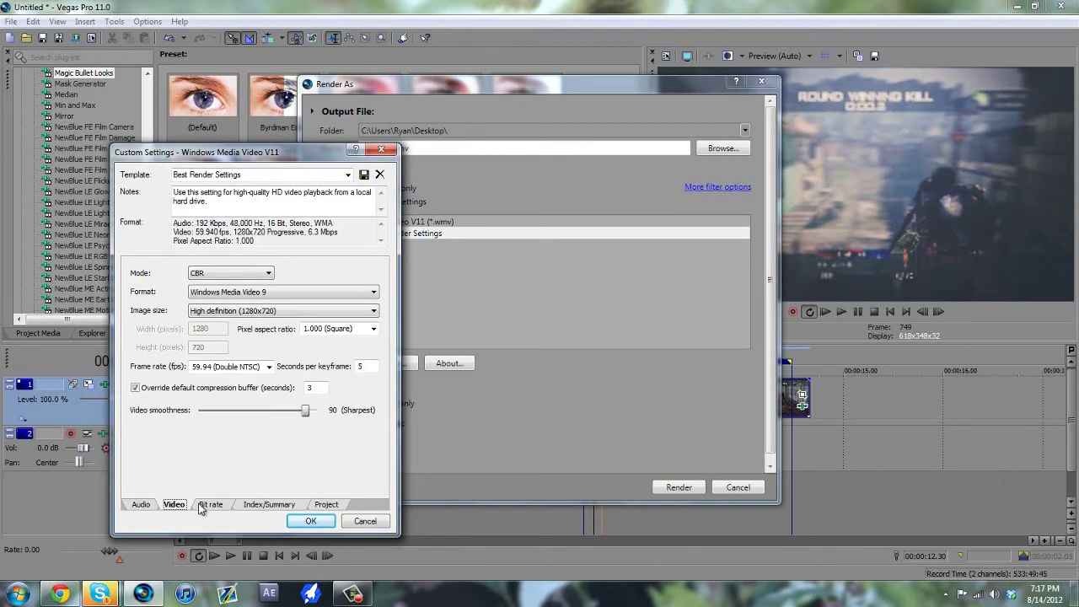
left_click(207, 505)
left_click(254, 506)
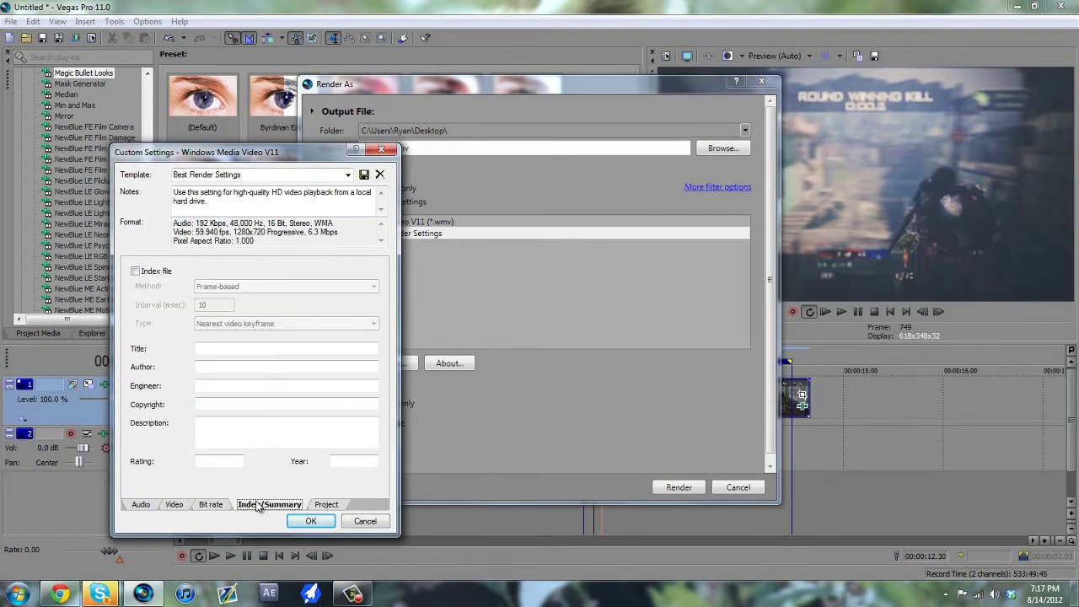
left_click(320, 504)
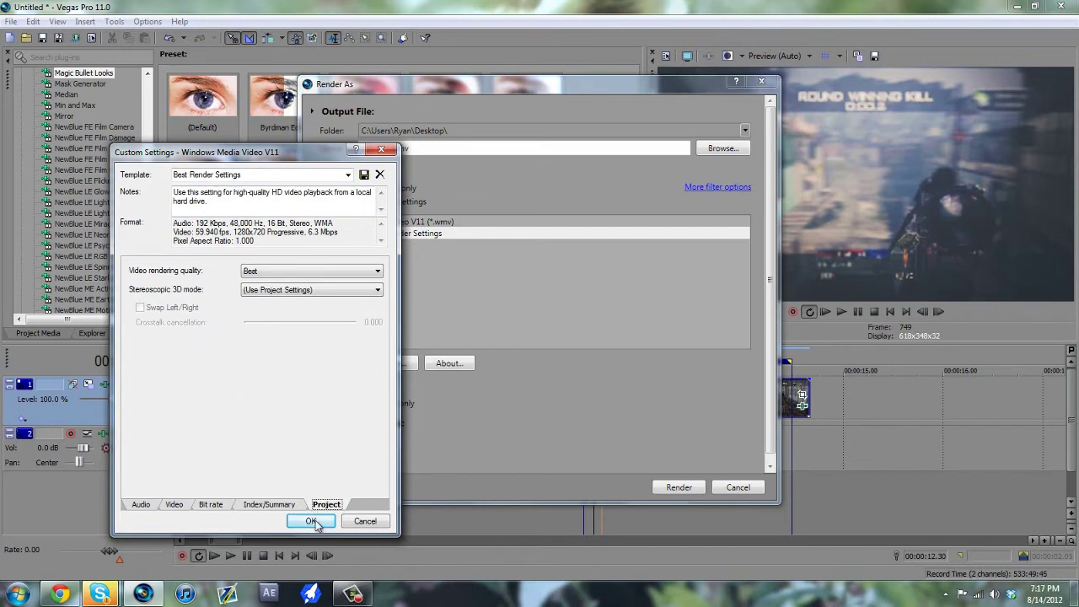
left_click(363, 521)
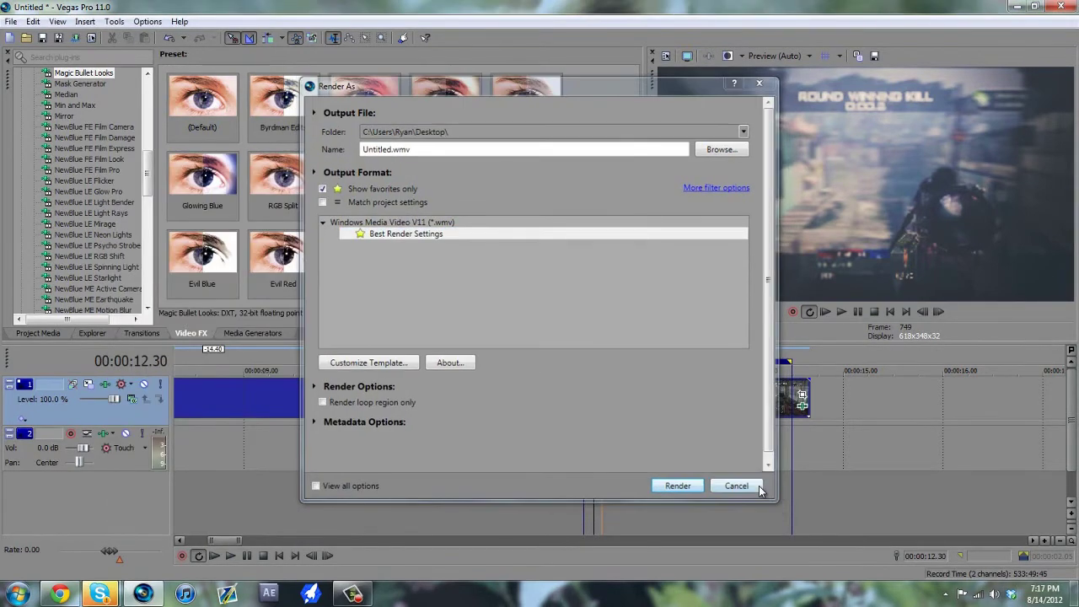
left_click(755, 489)
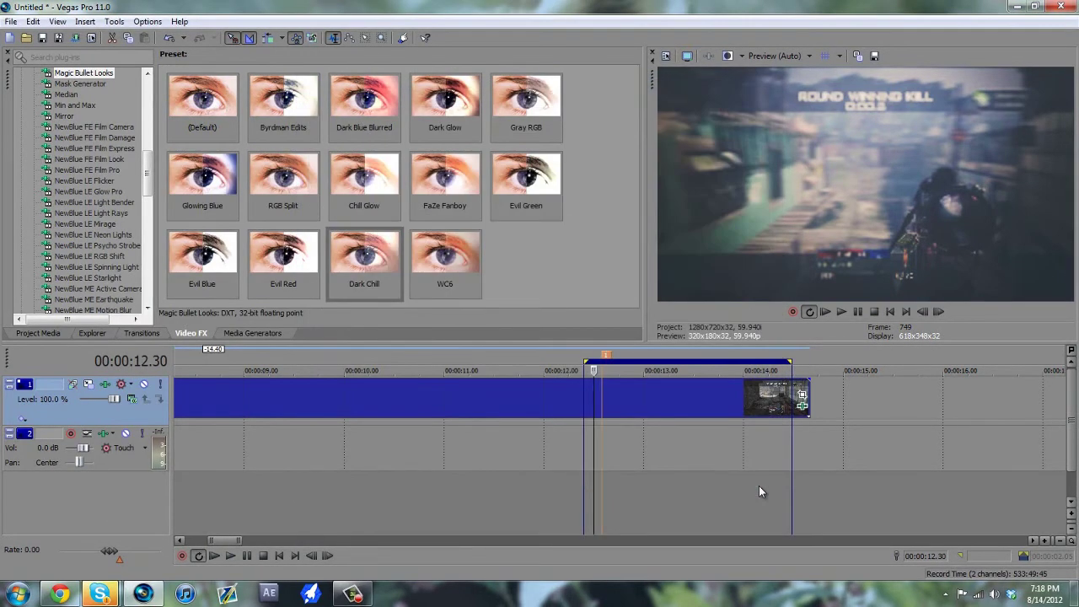